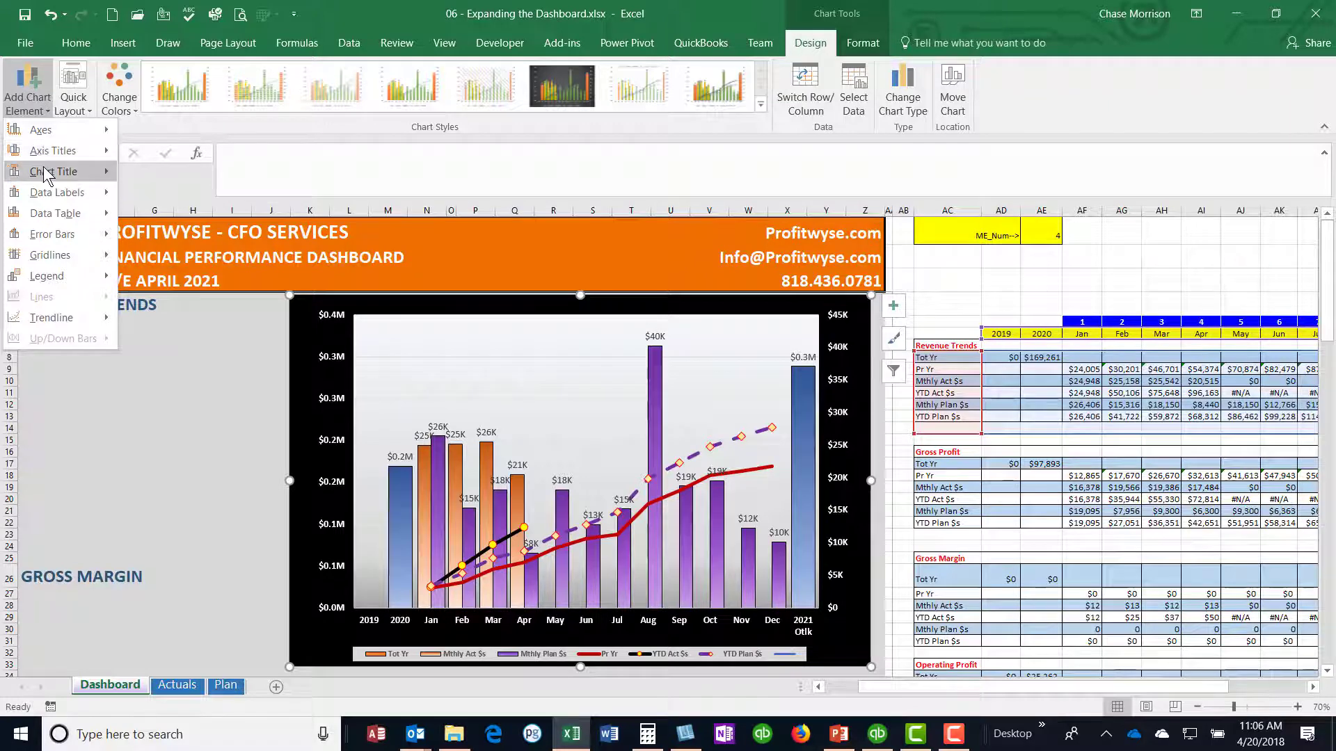
Add a primary vertical axis title to the revenue chart and format its text white at size 12.
mouse_move(61, 156)
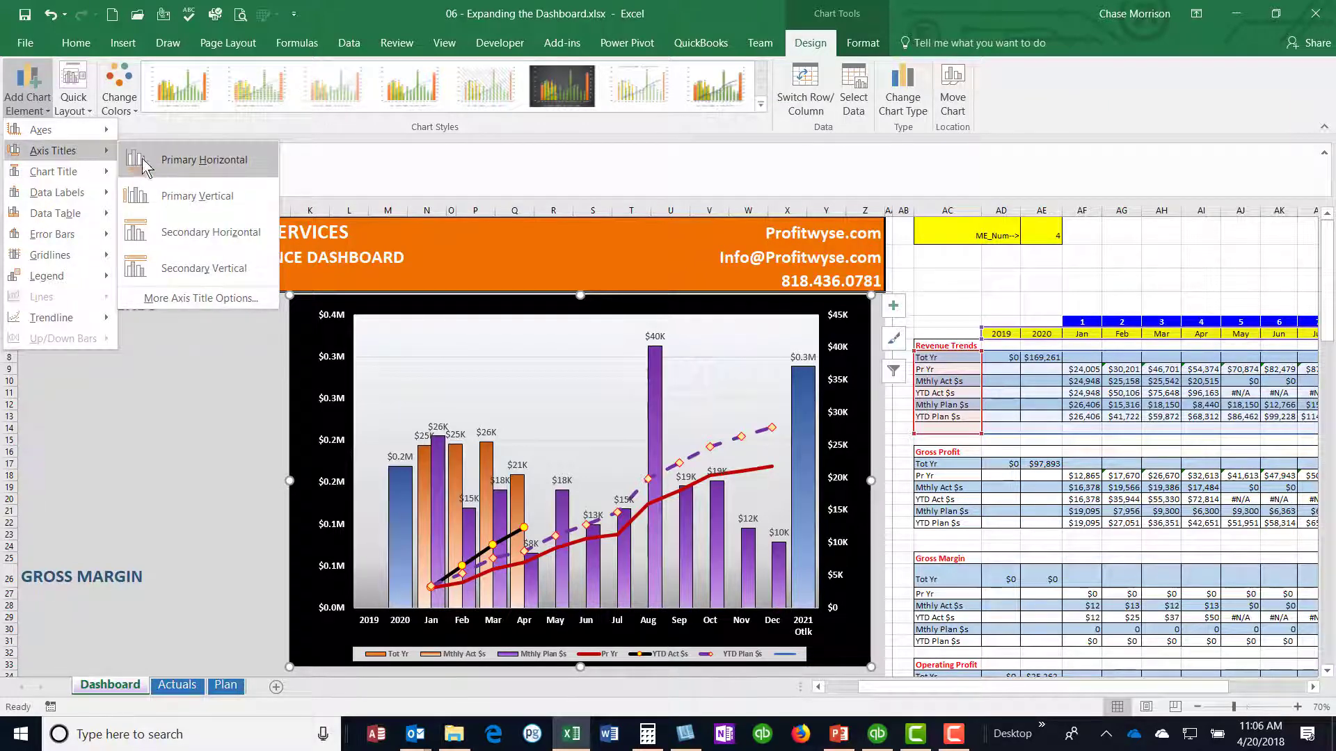
left_click(173, 198)
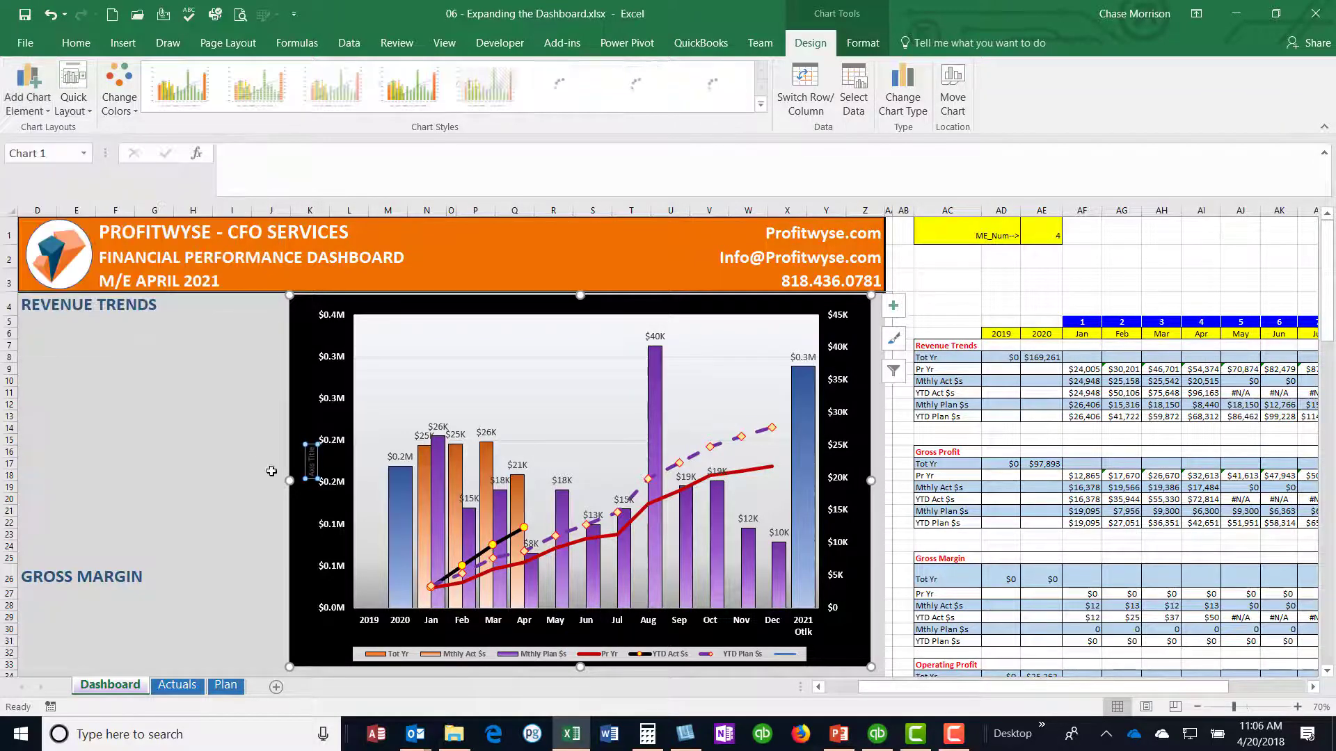
left_click(311, 461)
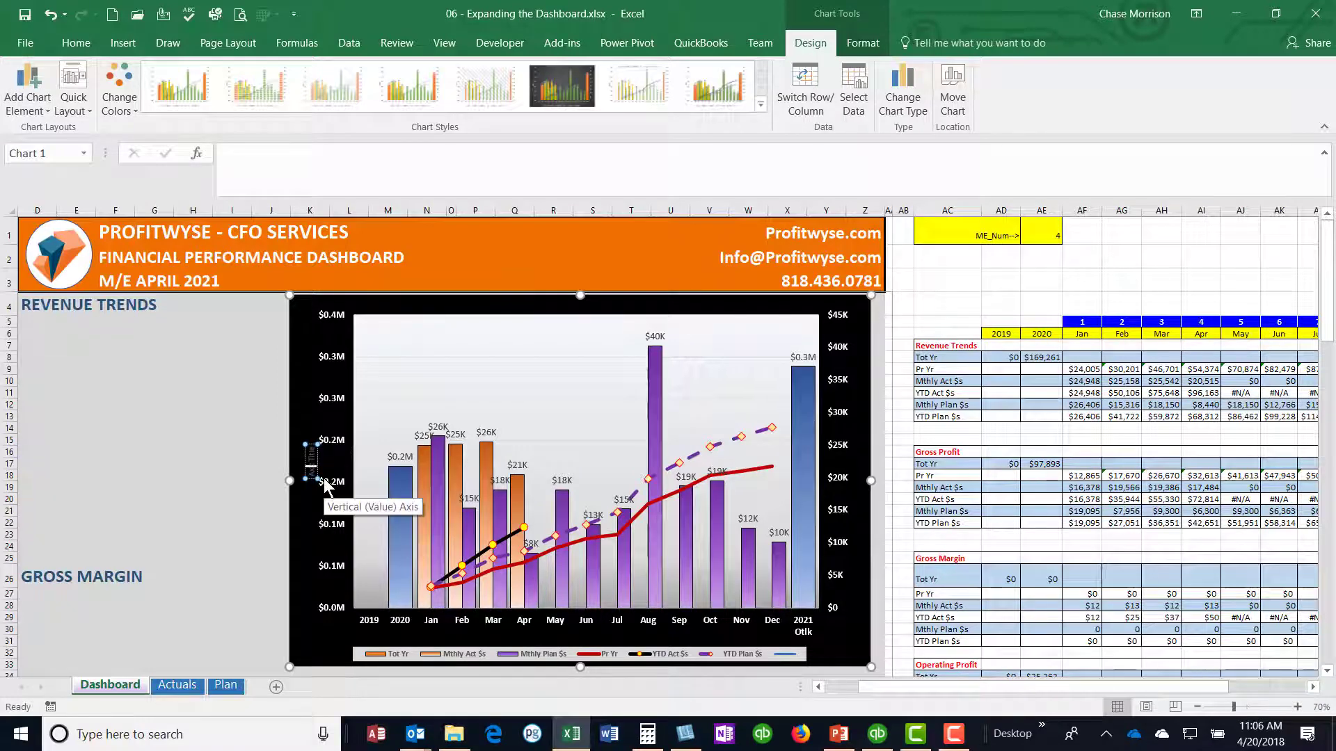
left_click(76, 42)
left_click(286, 101)
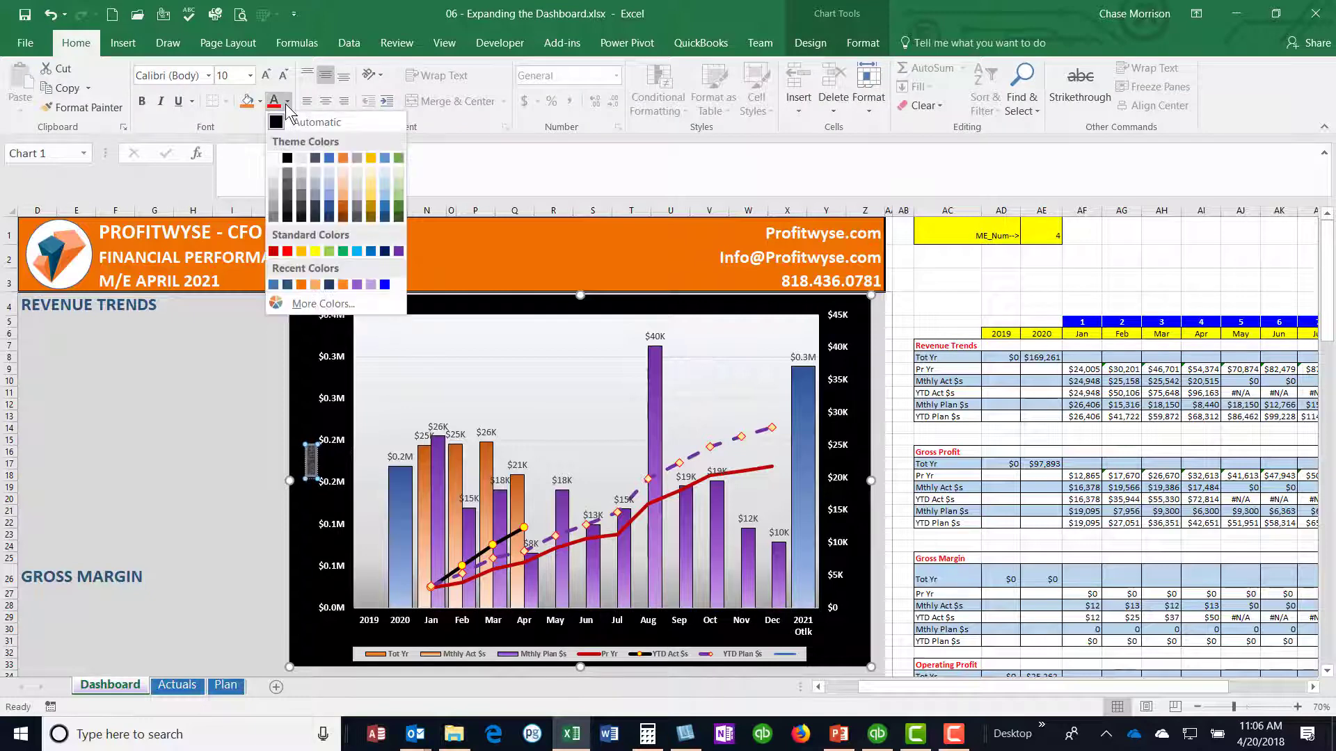
left_click(273, 158)
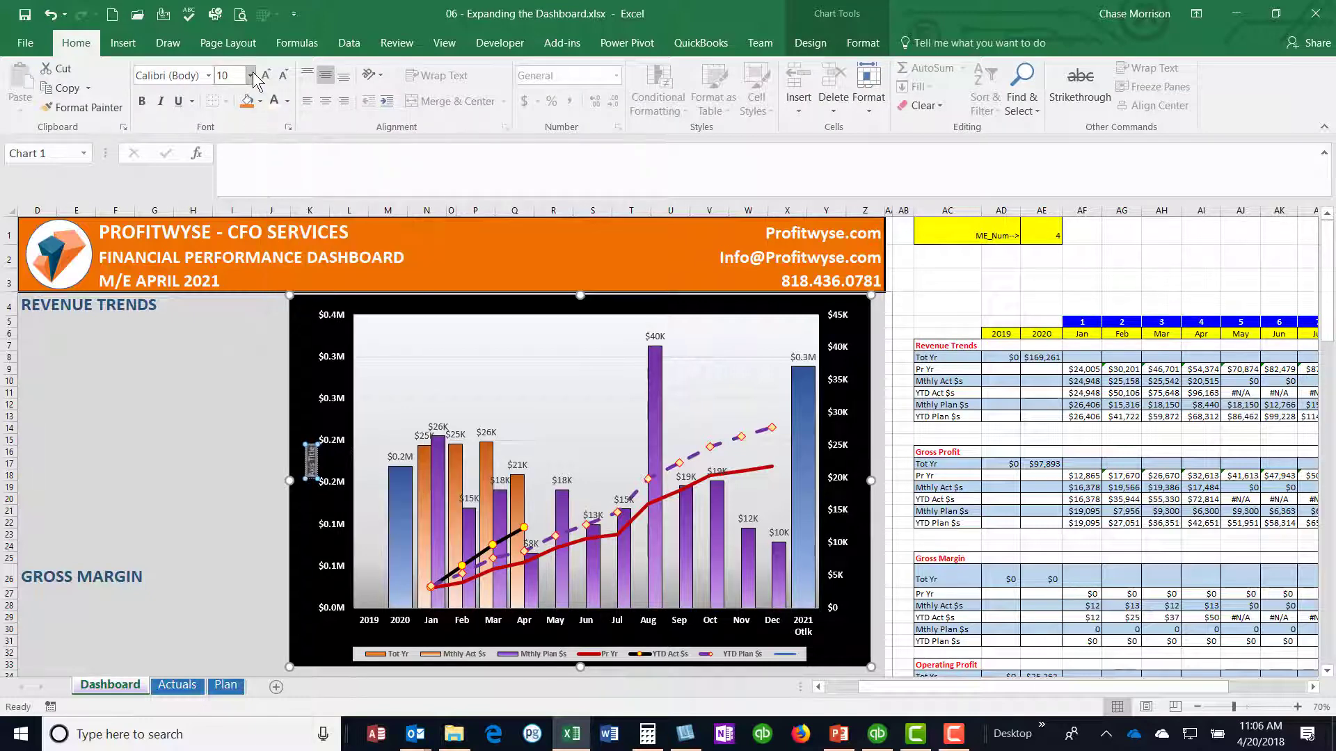
left_click(251, 75)
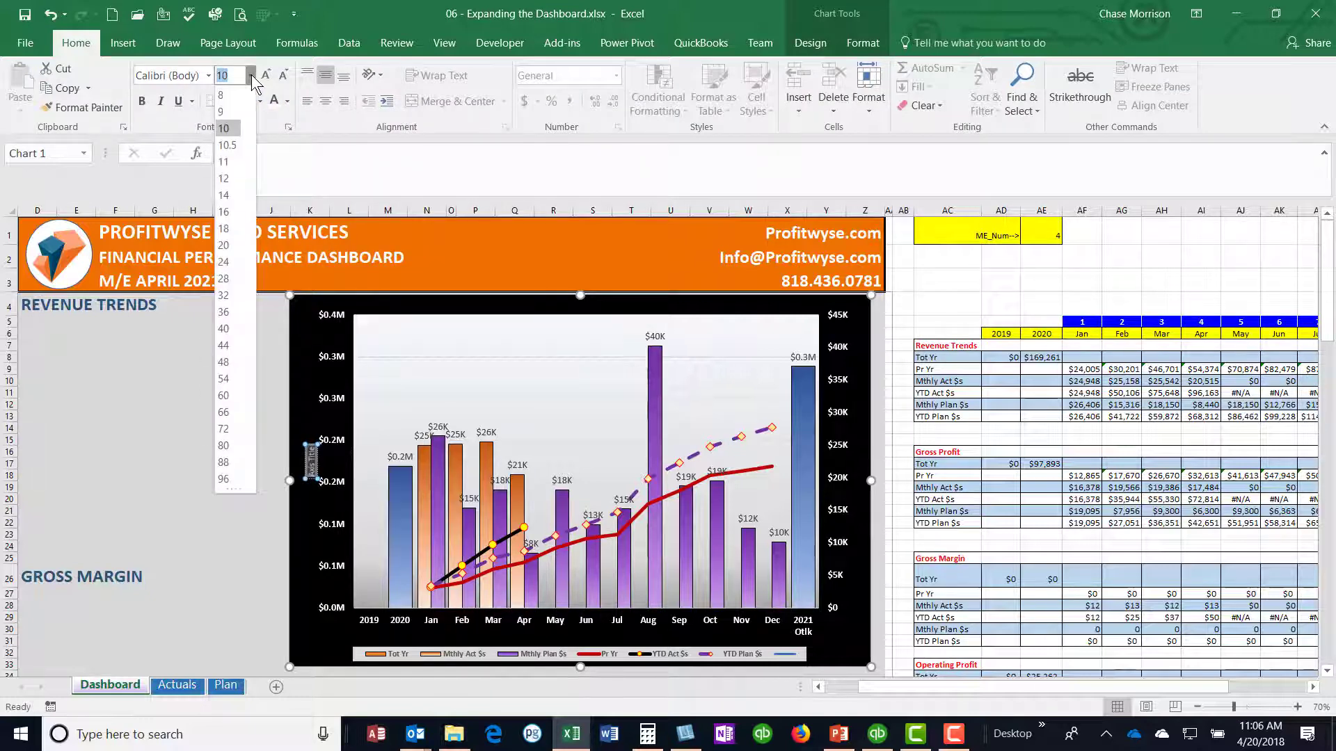
left_click(223, 178)
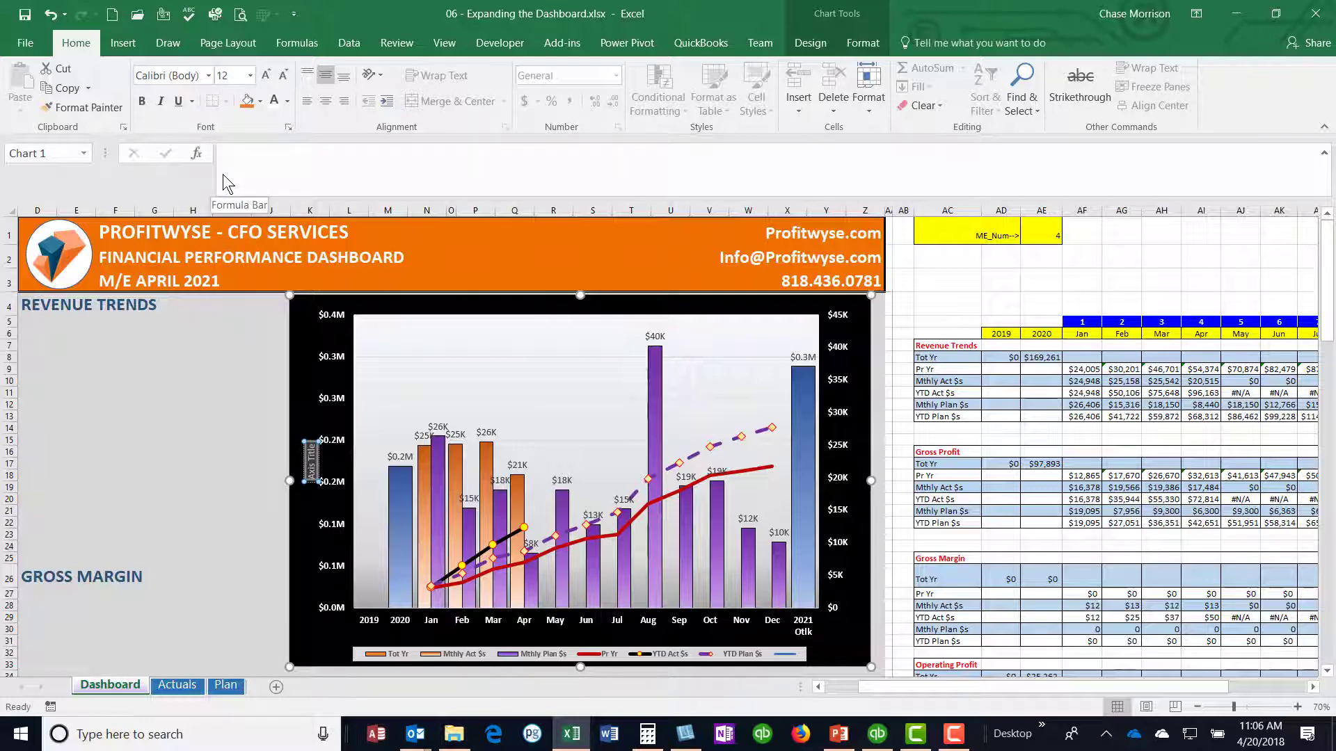
Replace the primary vertical axis title's placeholder text with "YTD Revenue".
type("YTD Rev")
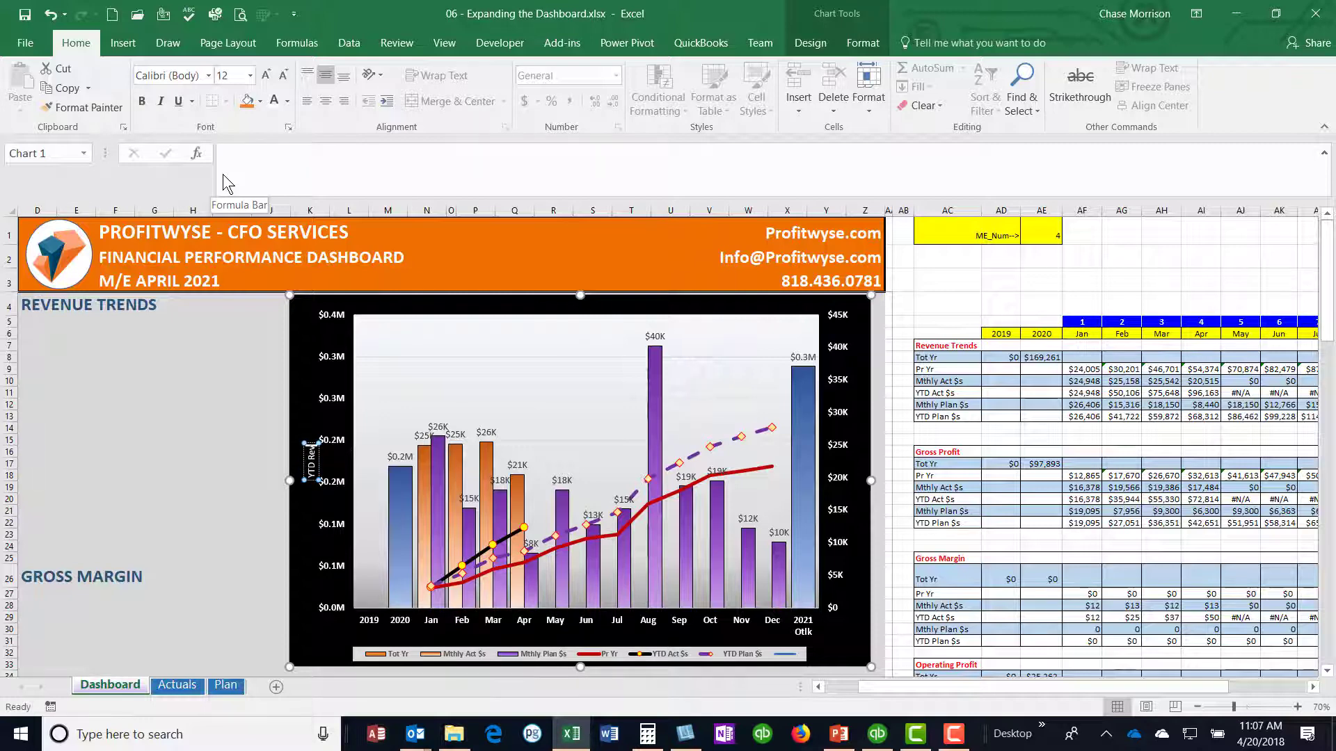
type("enue")
key("ctrl+a")
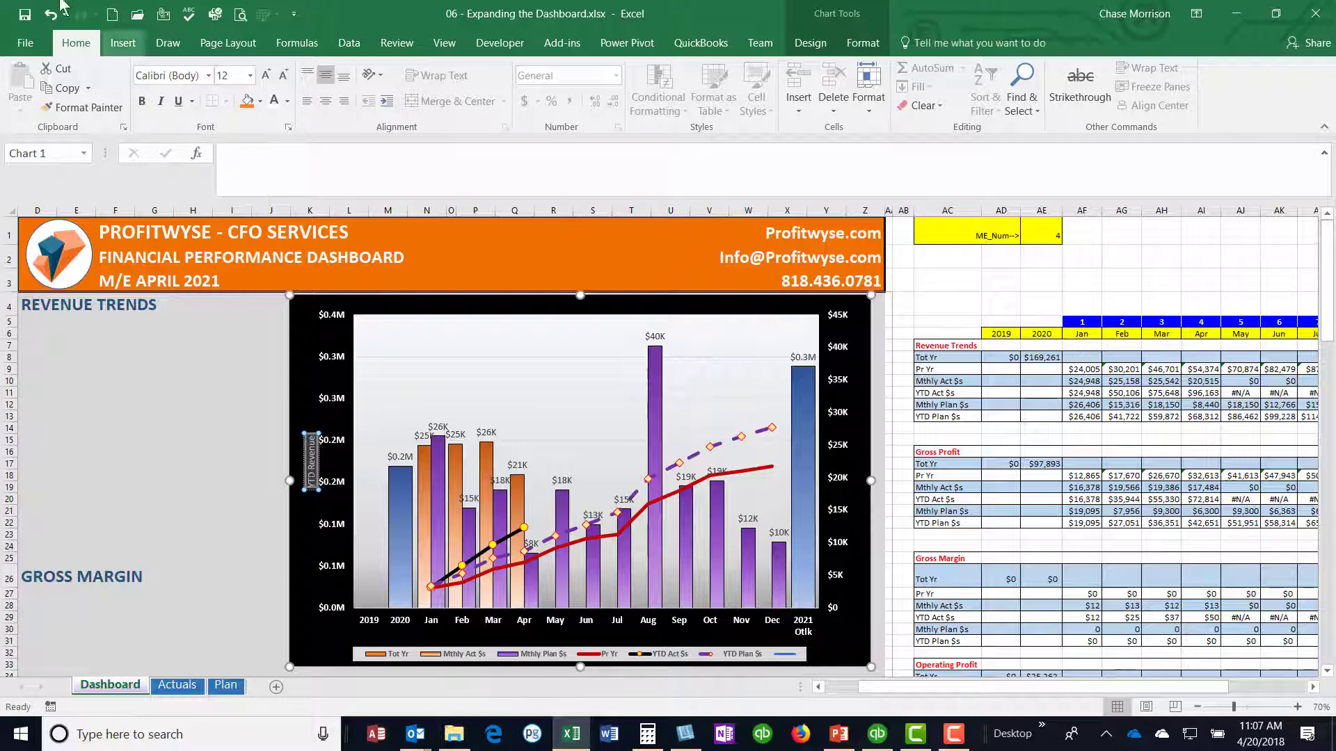
left_click(302, 329)
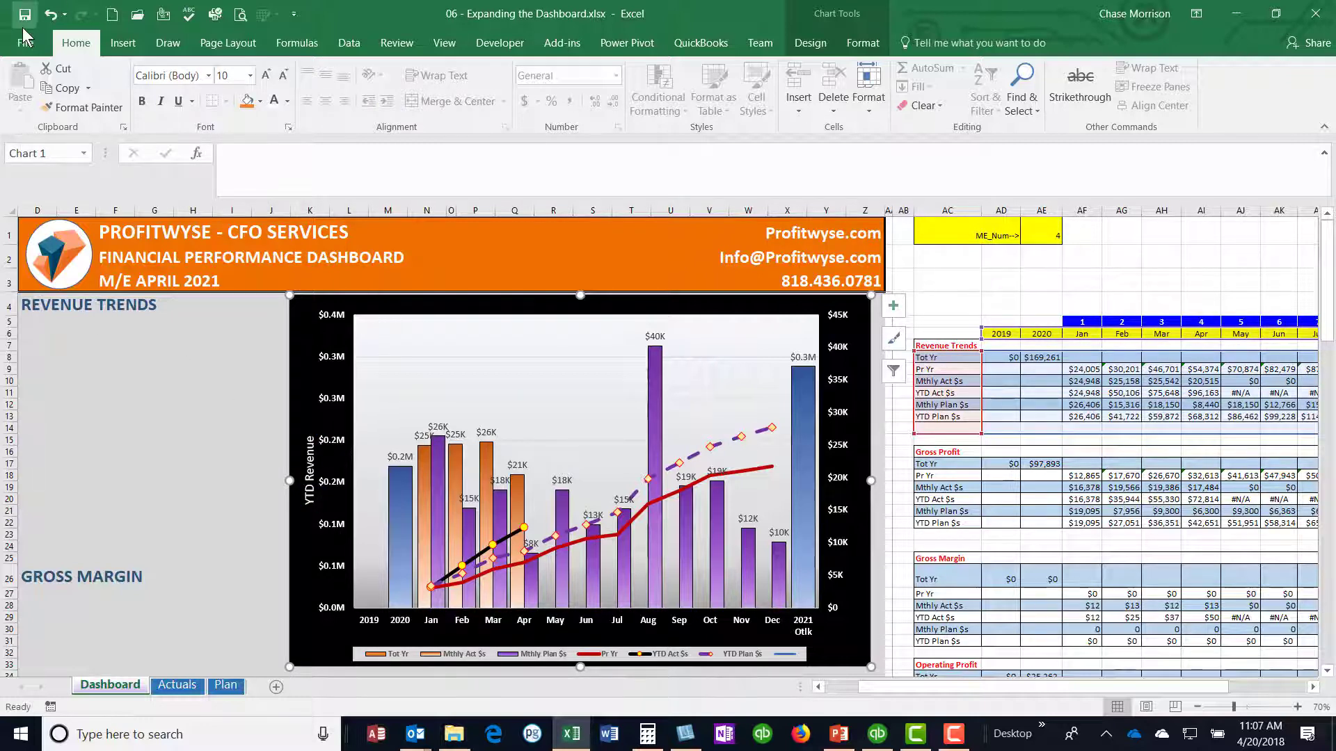
Add a secondary vertical axis title to the revenue chart with the text "Monthly Revneue".
left_click(810, 46)
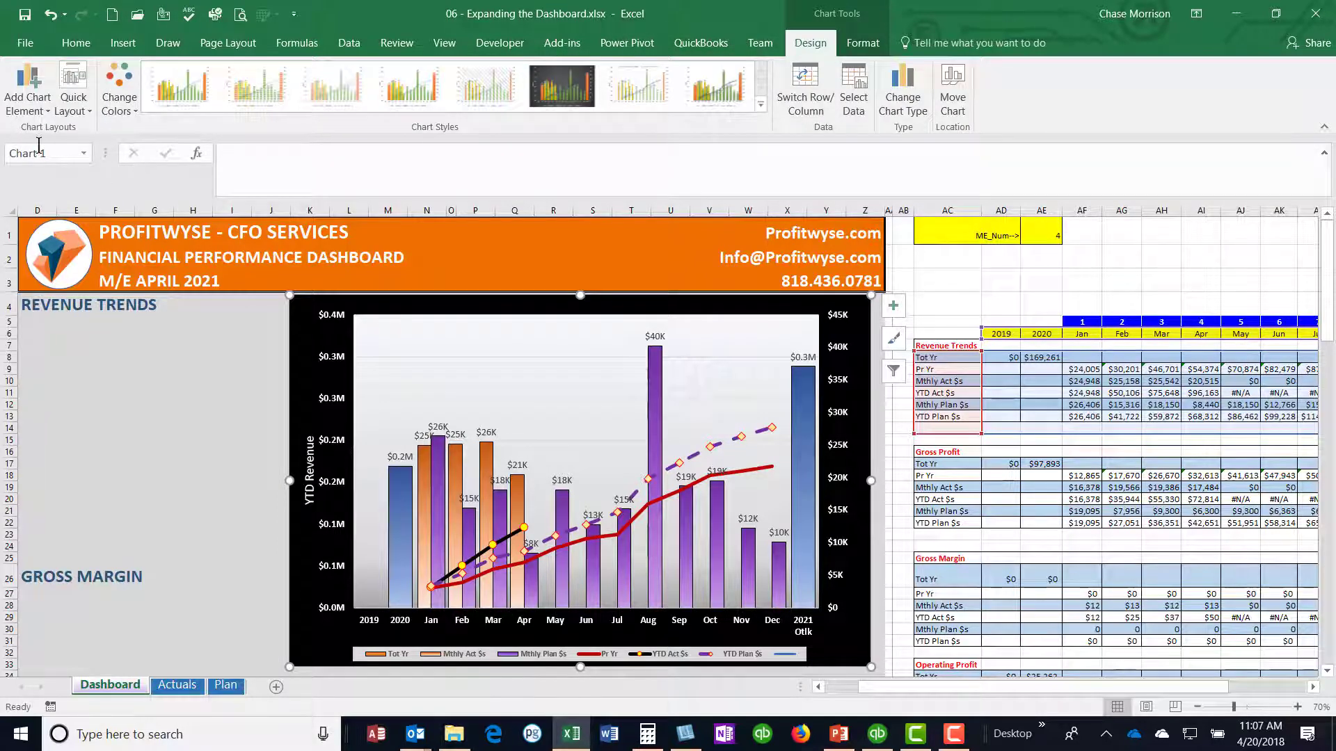
left_click(38, 115)
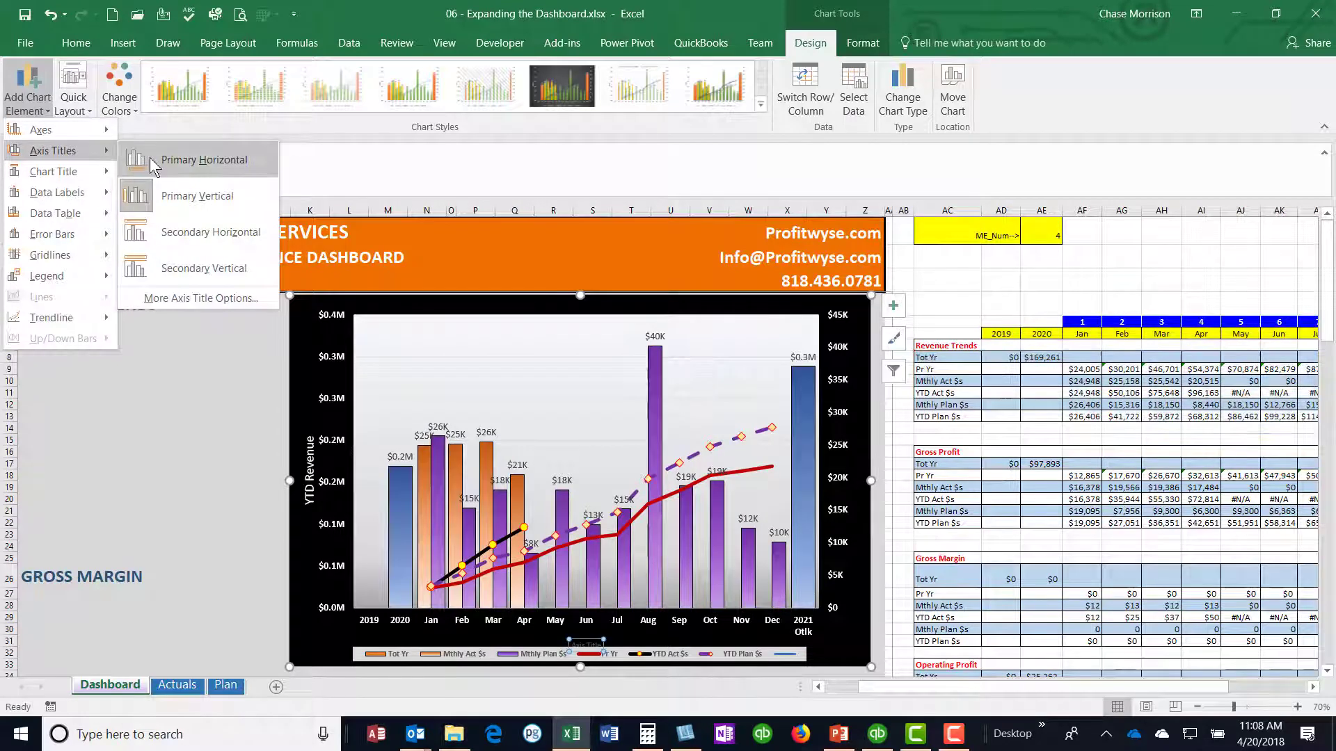
left_click(172, 270)
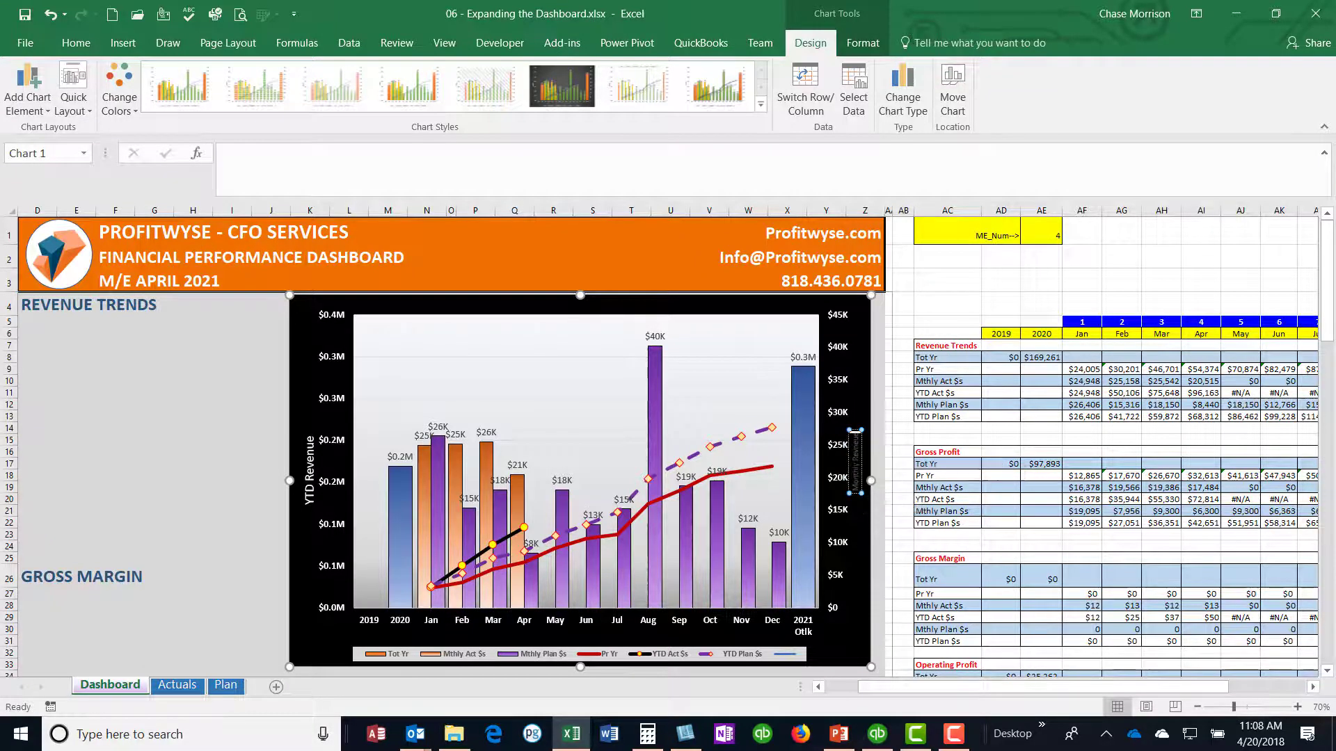
Format the secondary vertical axis title's text as white at size 16.
triple_click(855, 462)
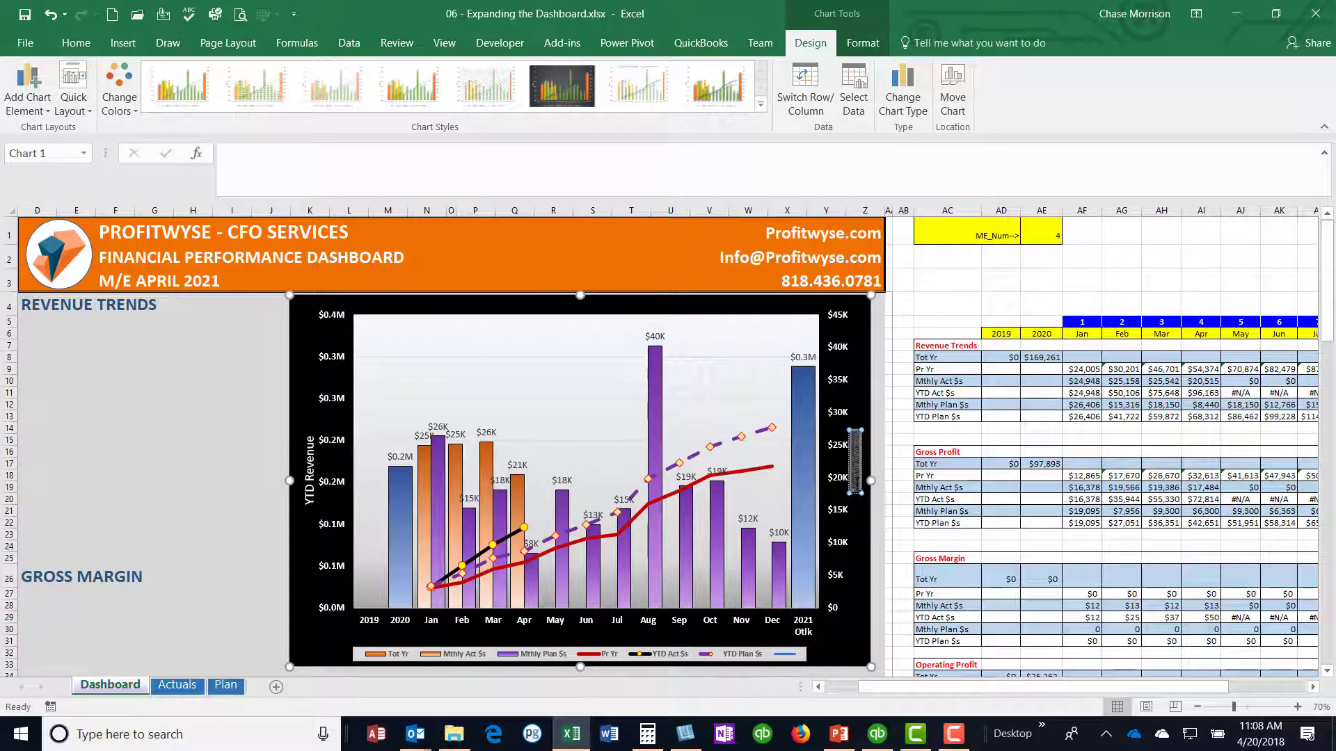
left_click(76, 43)
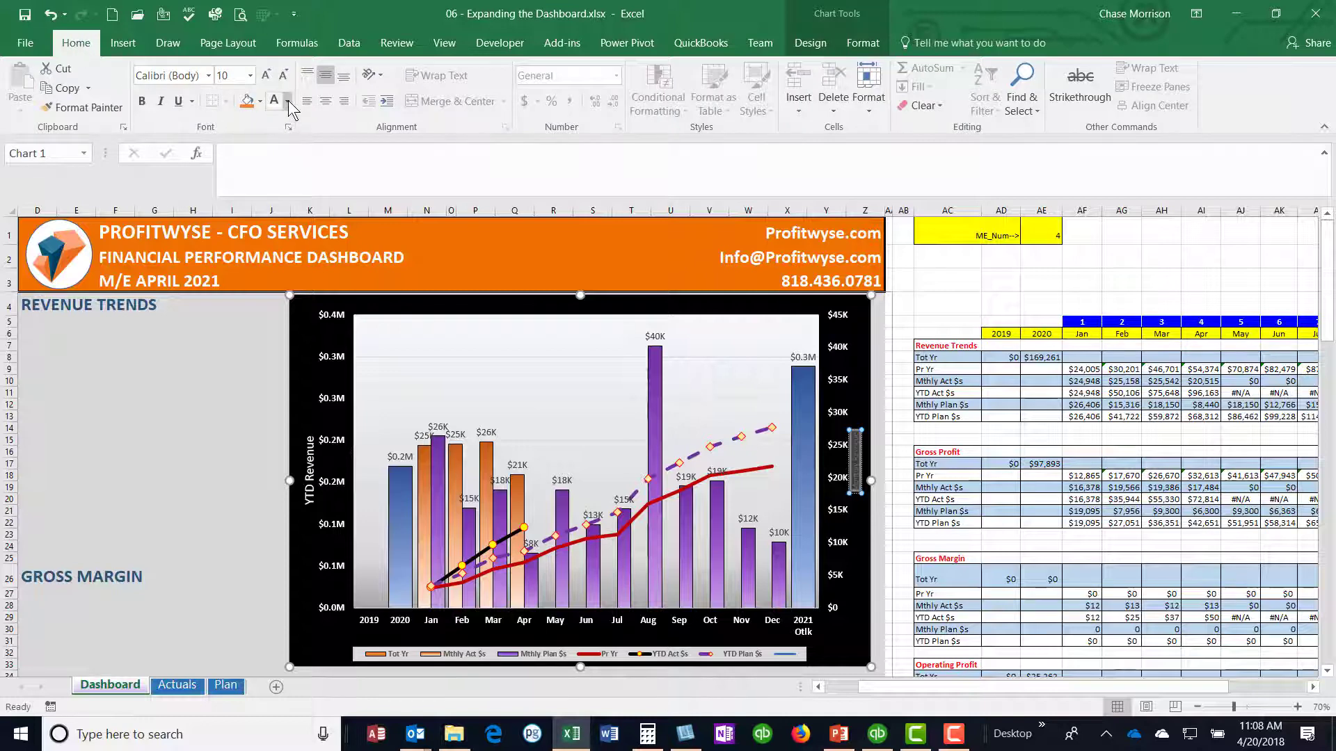
left_click(288, 127)
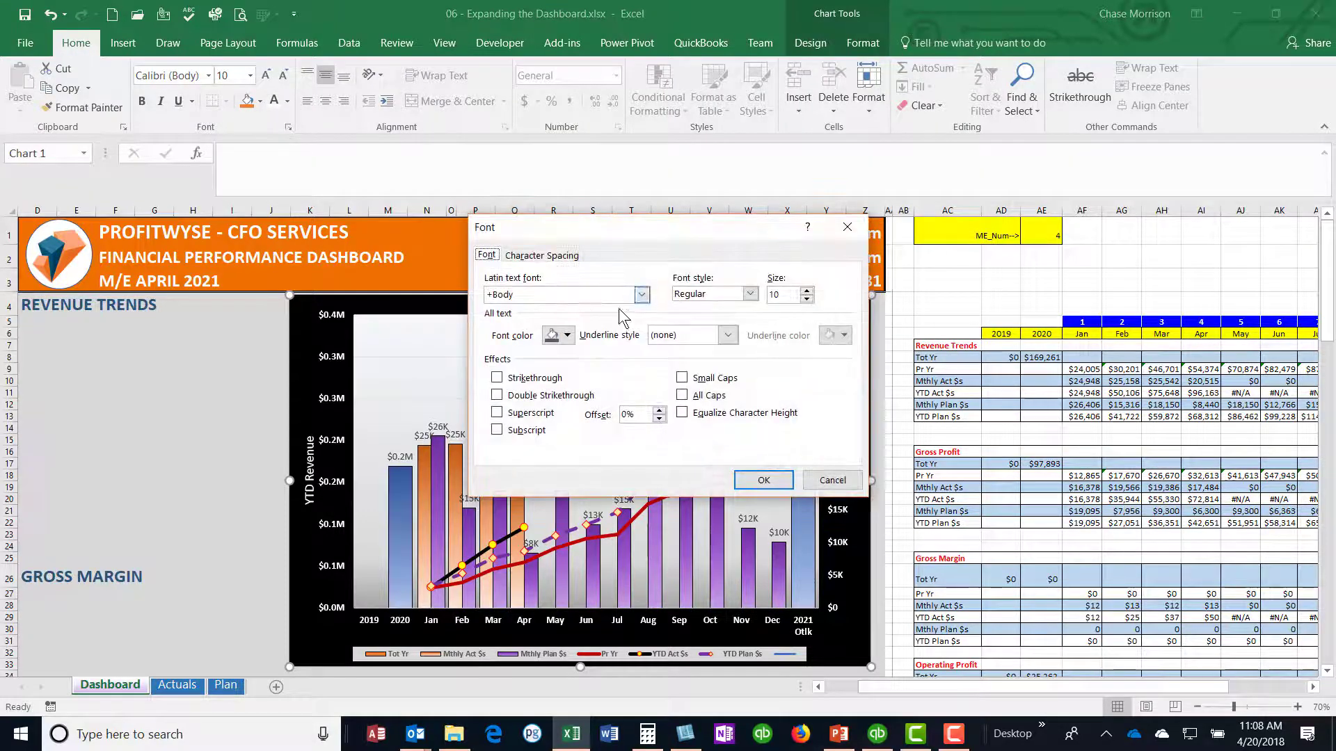
left_click(567, 335)
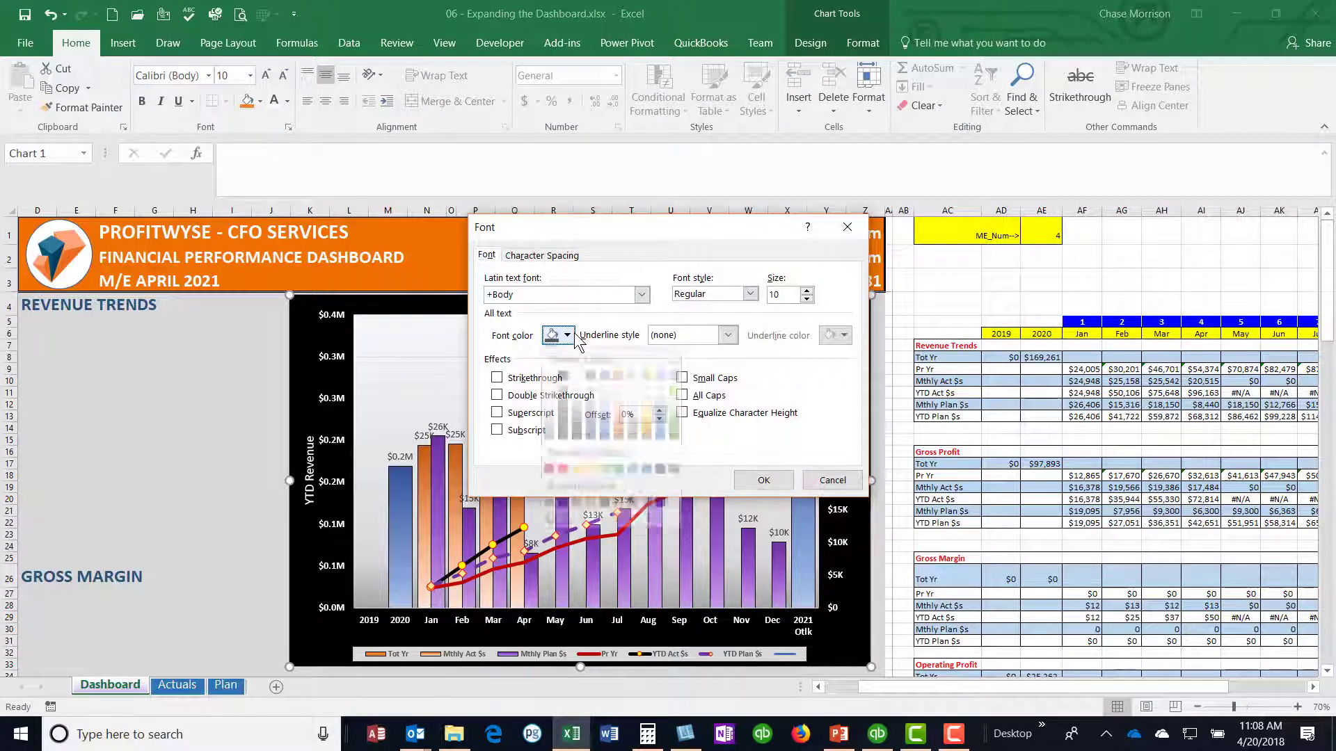
left_click(556, 398)
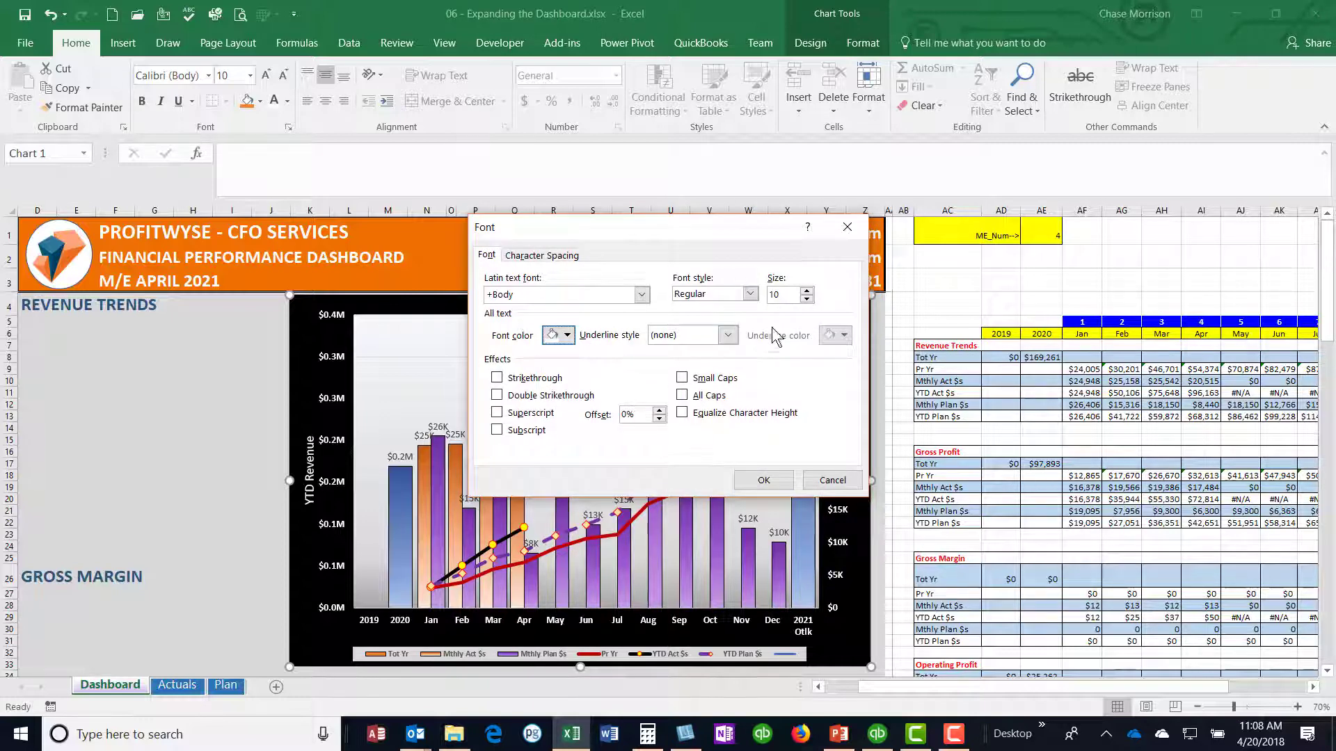
left_click(806, 293)
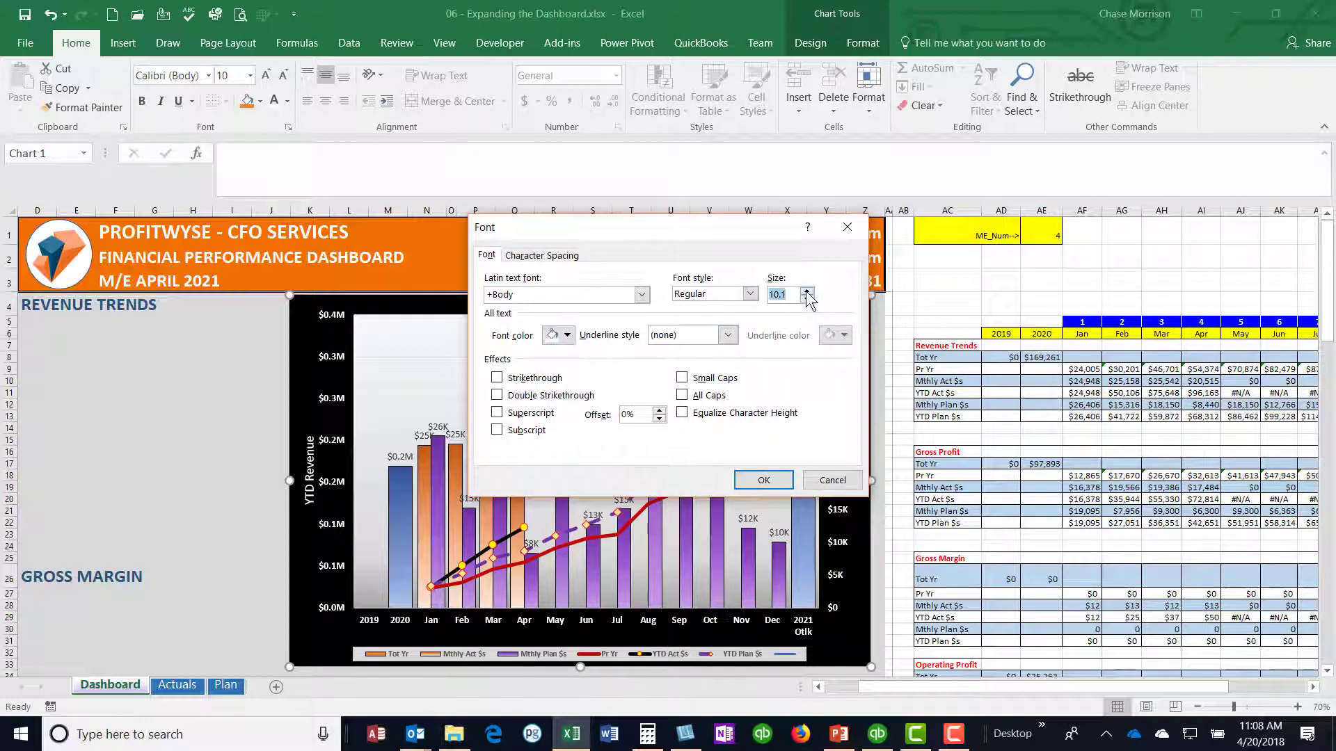
left_click(807, 292)
key("Return")
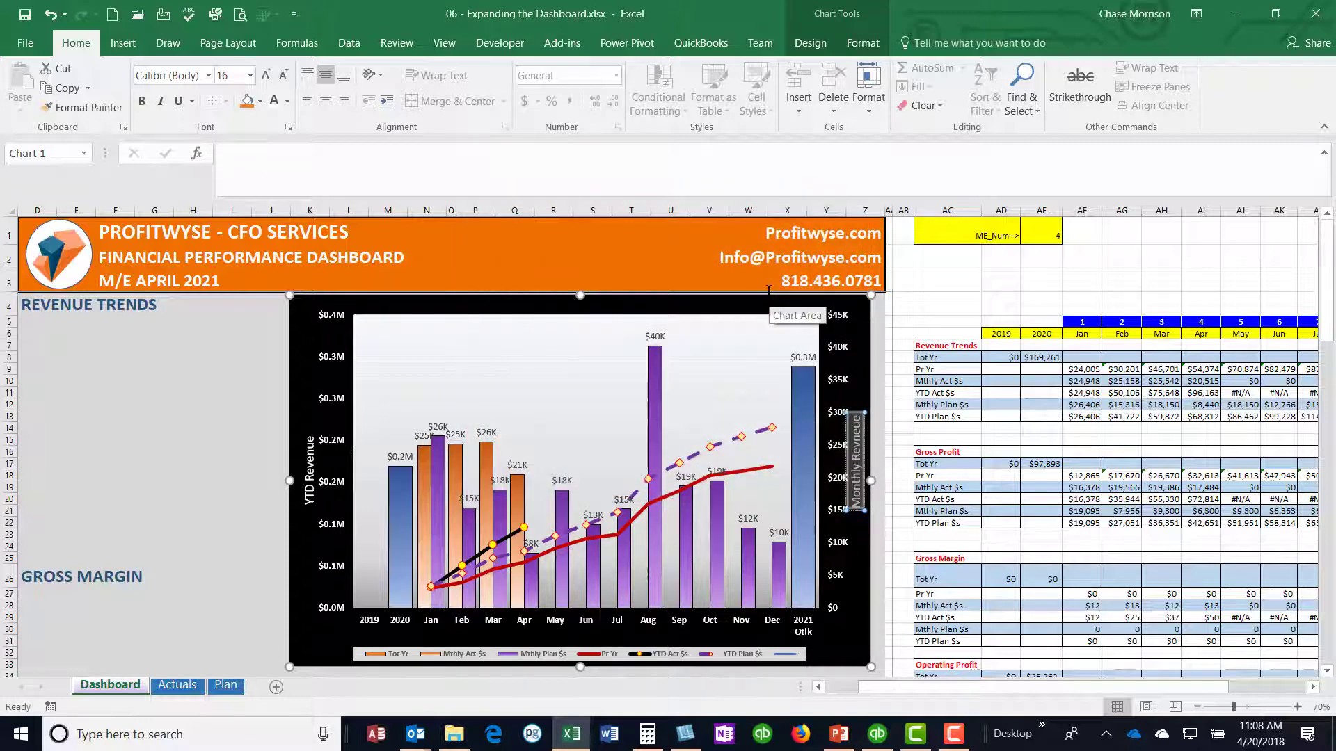
left_click(857, 346)
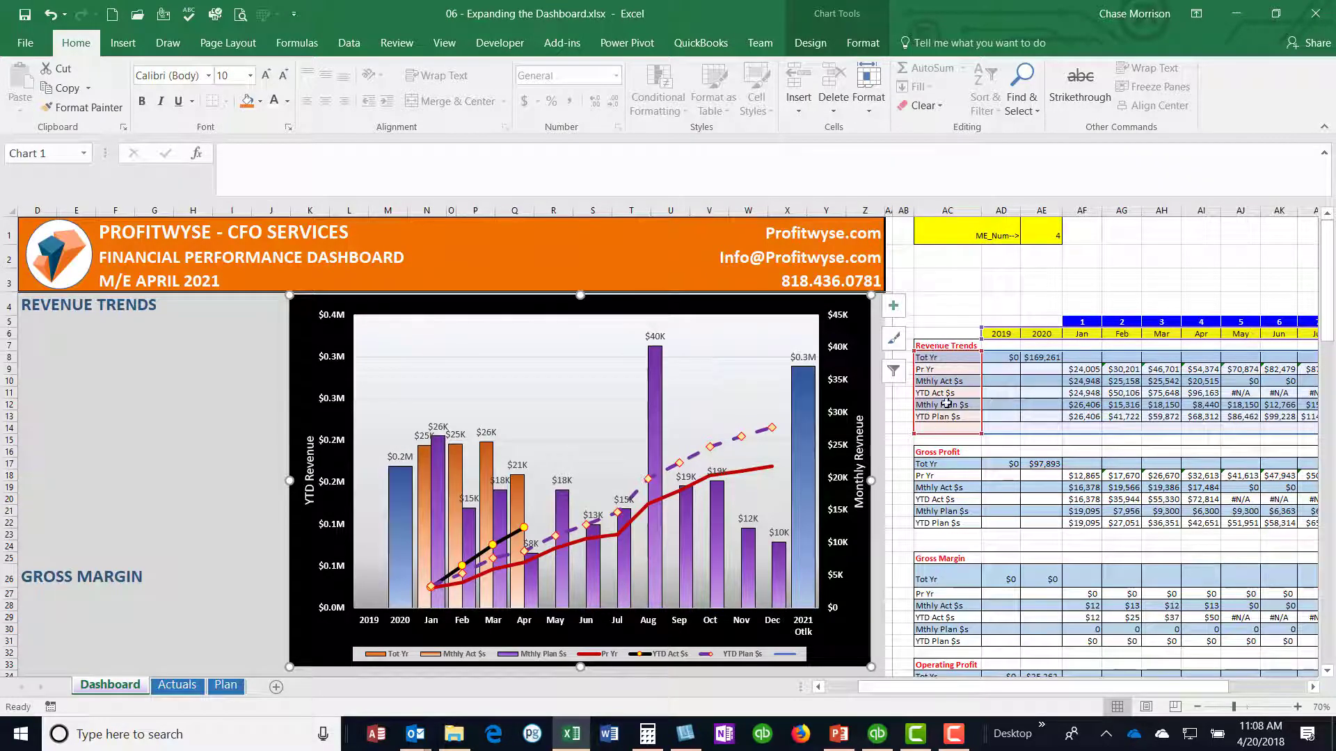
Move the revenue chart directly beneath the REVENUE TRENDS heading, starting at column D.
left_click(1078, 491)
left_click(817, 687)
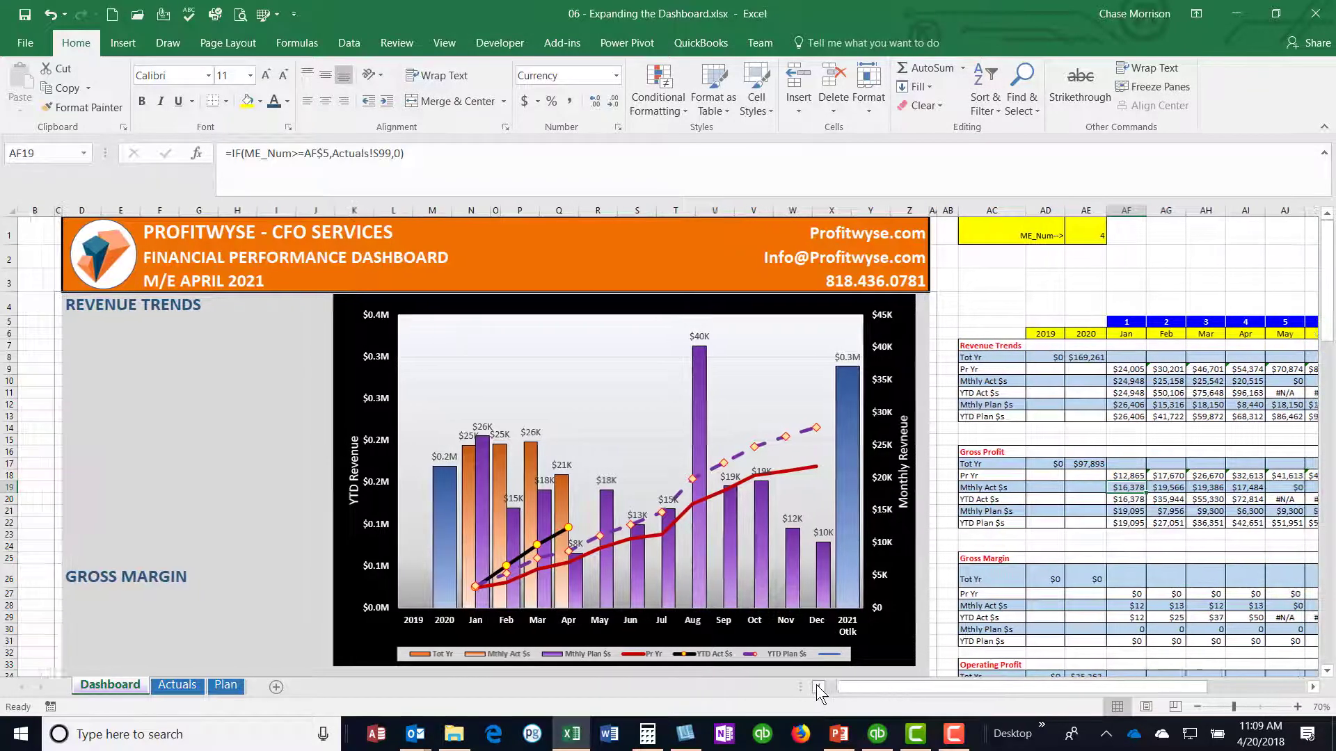
left_click(818, 687)
left_click(384, 332)
left_click_drag(384, 332, 137, 354)
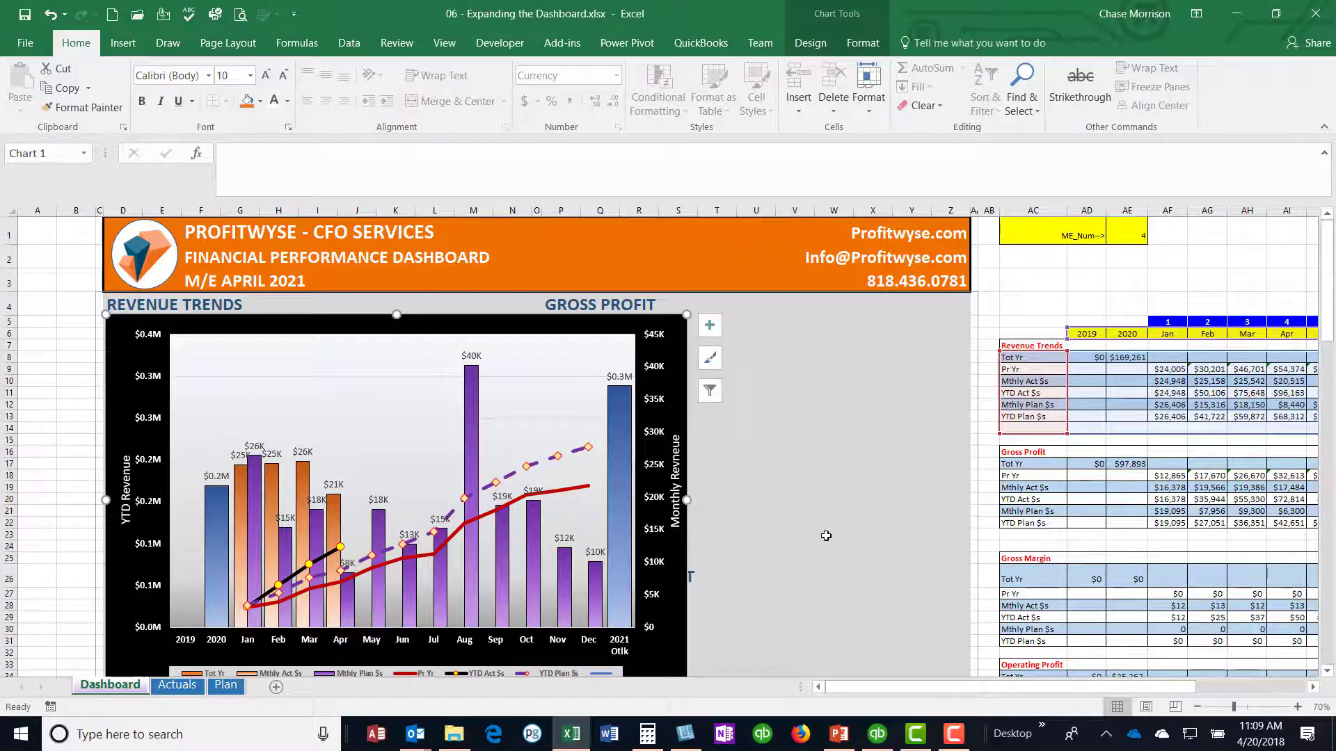
Shrink the revenue chart to fit the REVENUE TRENDS quadrant, ending before column O and above the GROSS MARGIN heading.
scroll(826, 535, "down", 1)
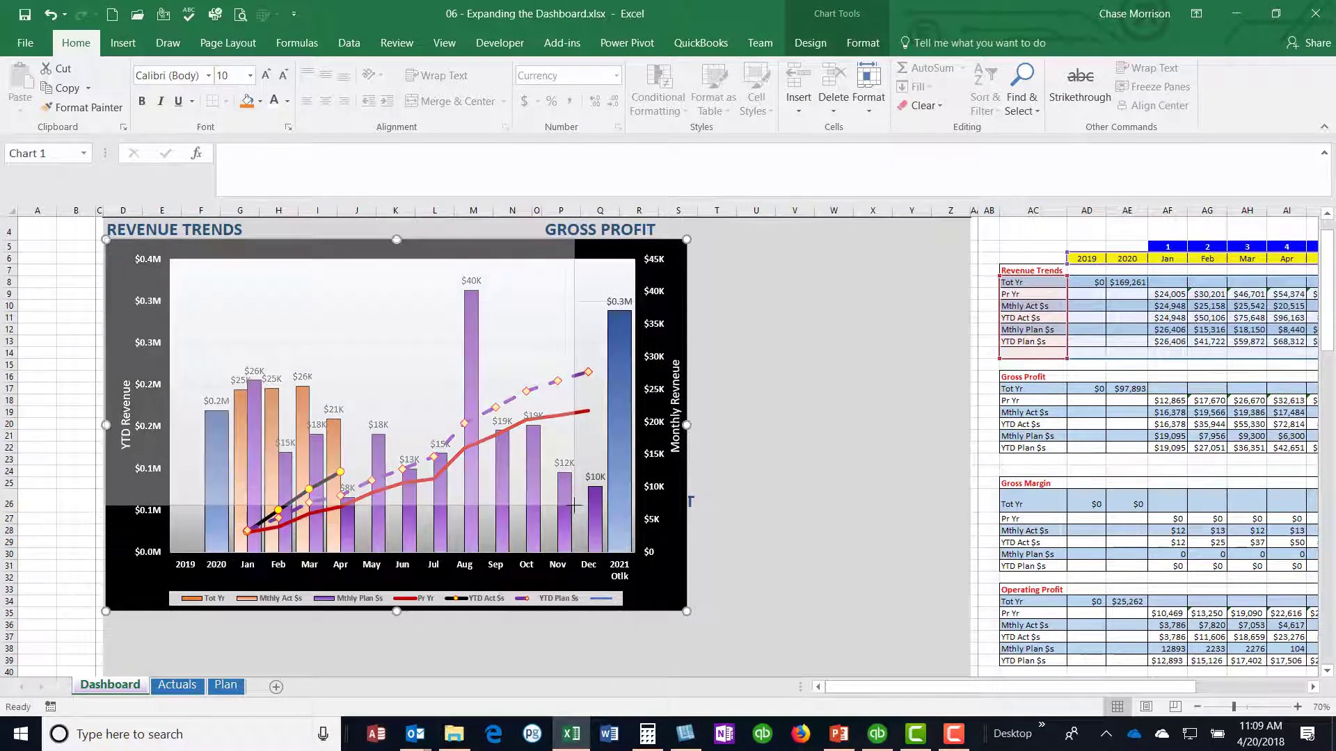
left_click_drag(574, 507, 574, 507)
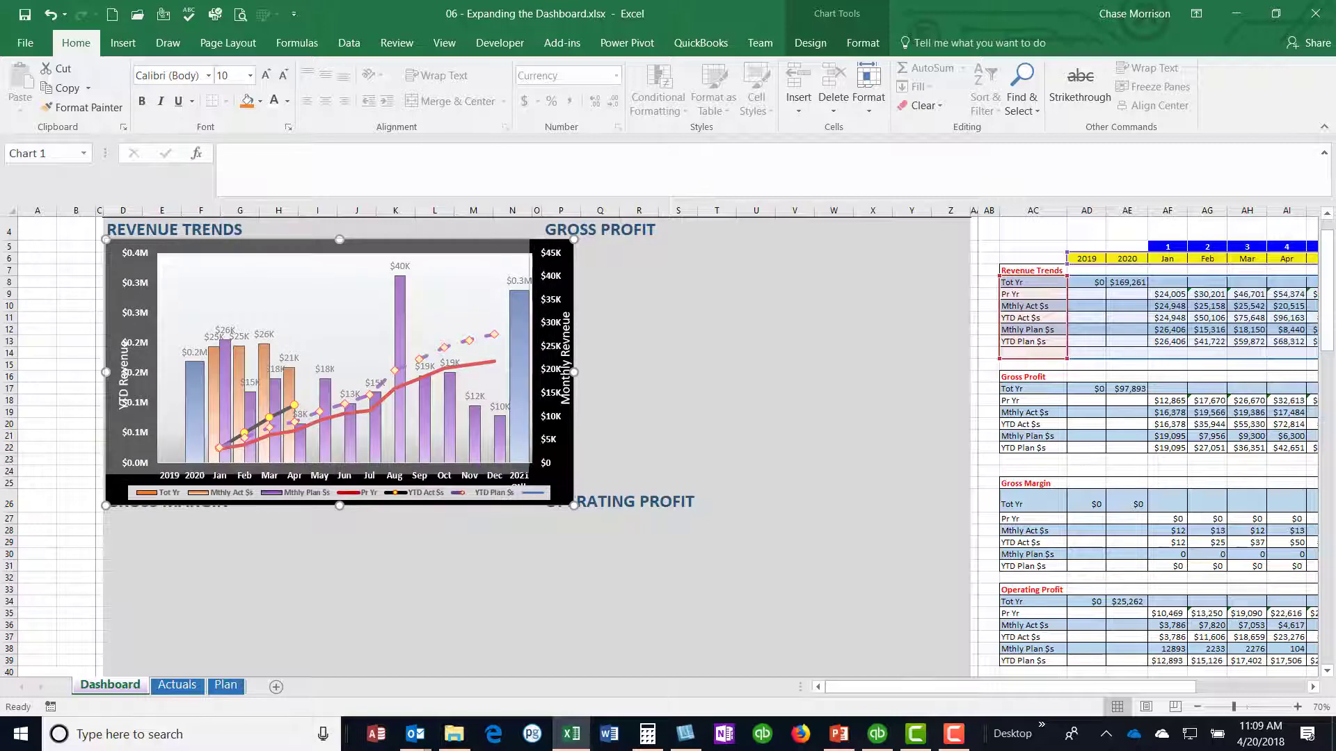
left_click(538, 210)
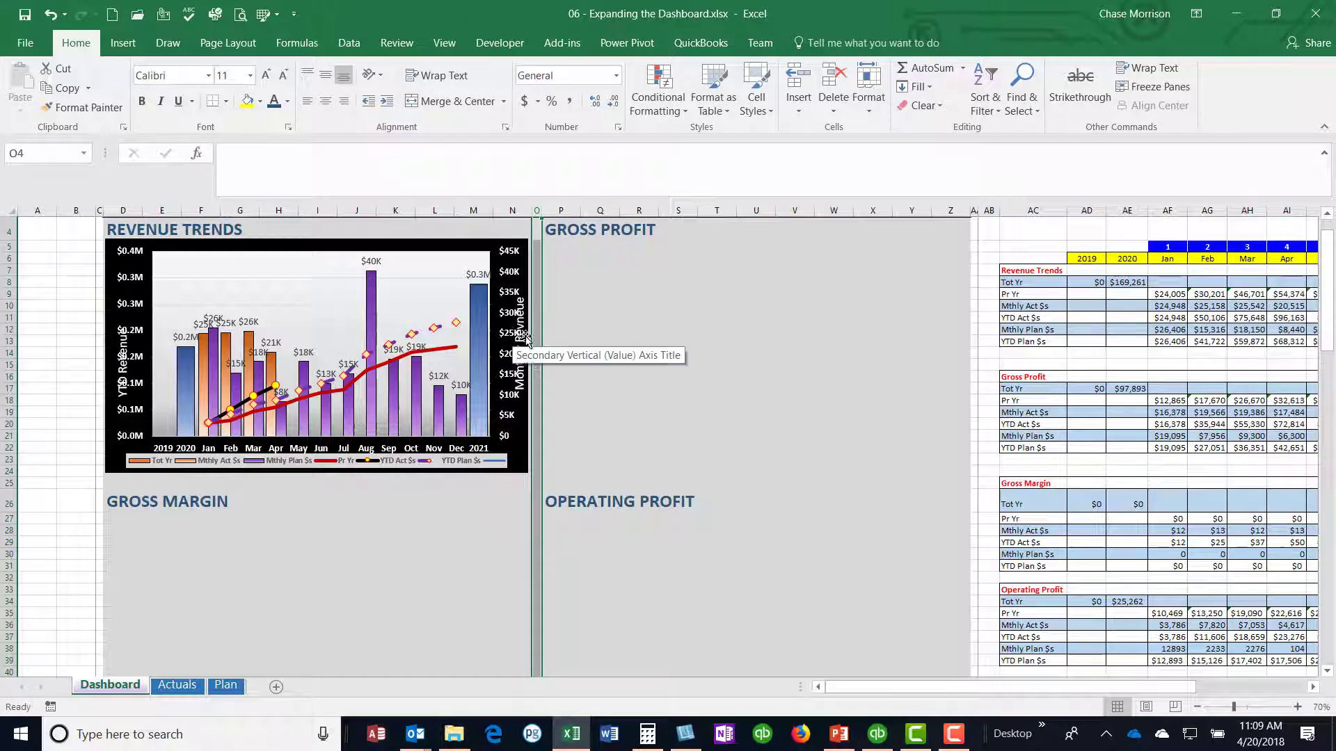
left_click(313, 474)
left_click_drag(317, 474, 316, 488)
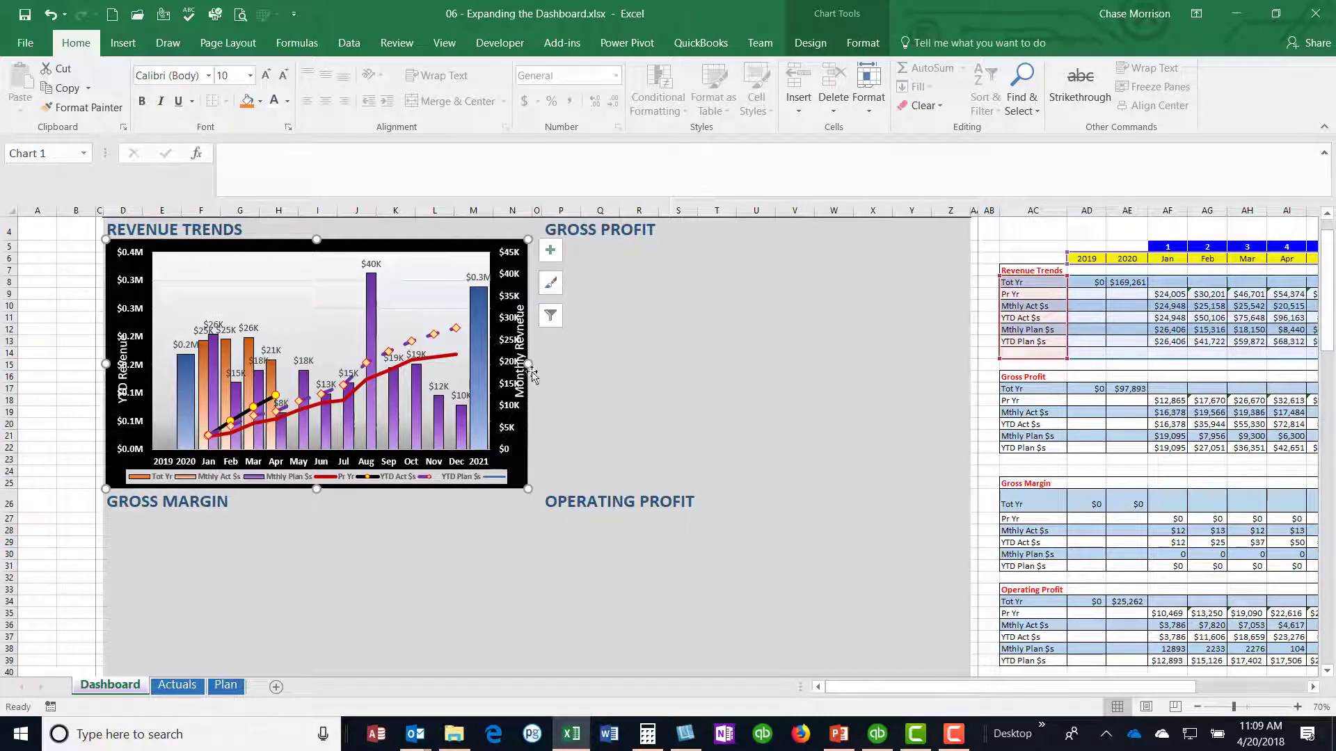
left_click_drag(532, 364, 533, 366)
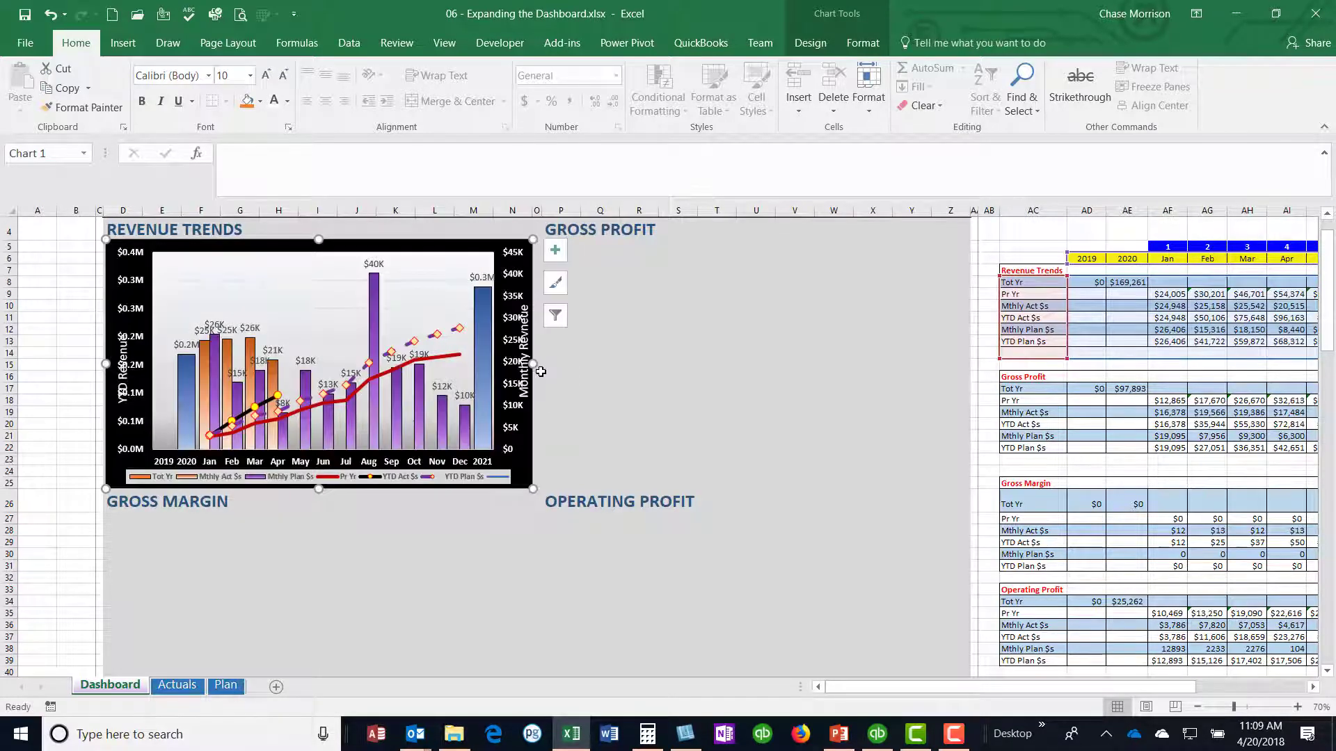
left_click(461, 356)
left_click(483, 435)
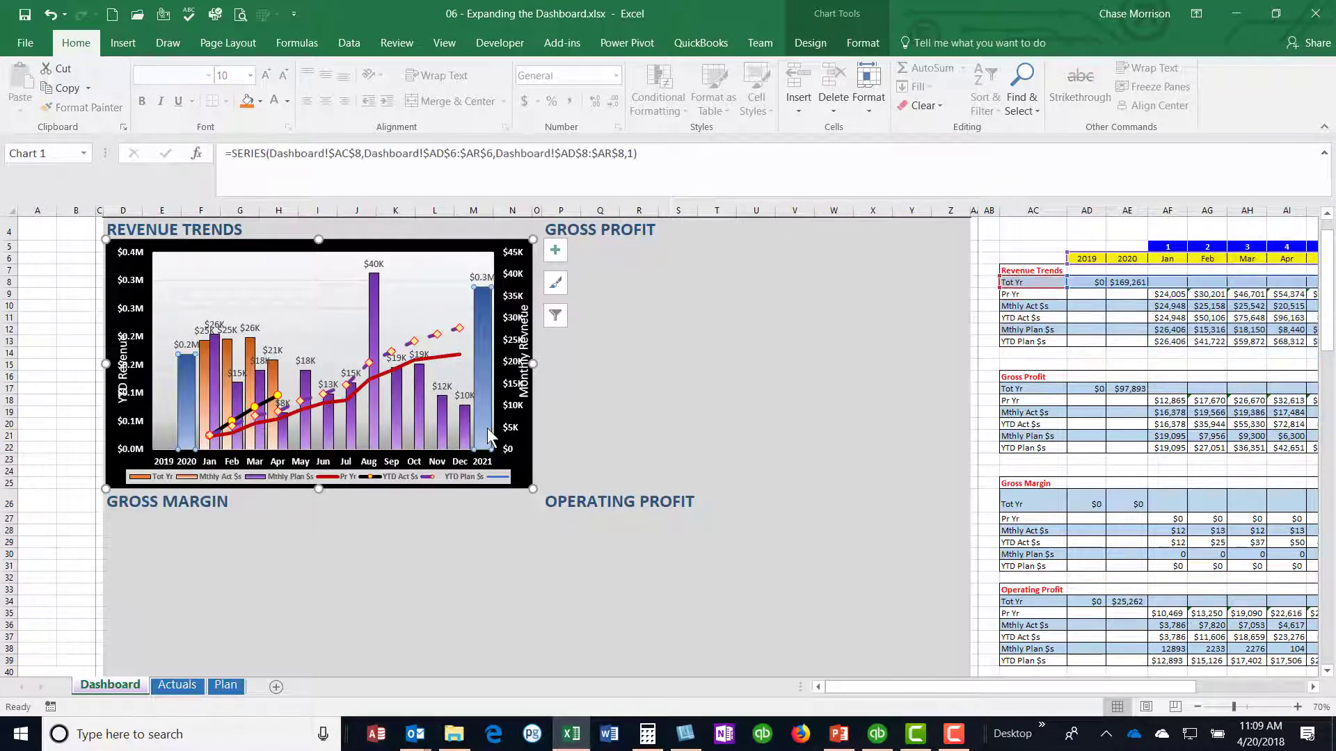
left_click(440, 414)
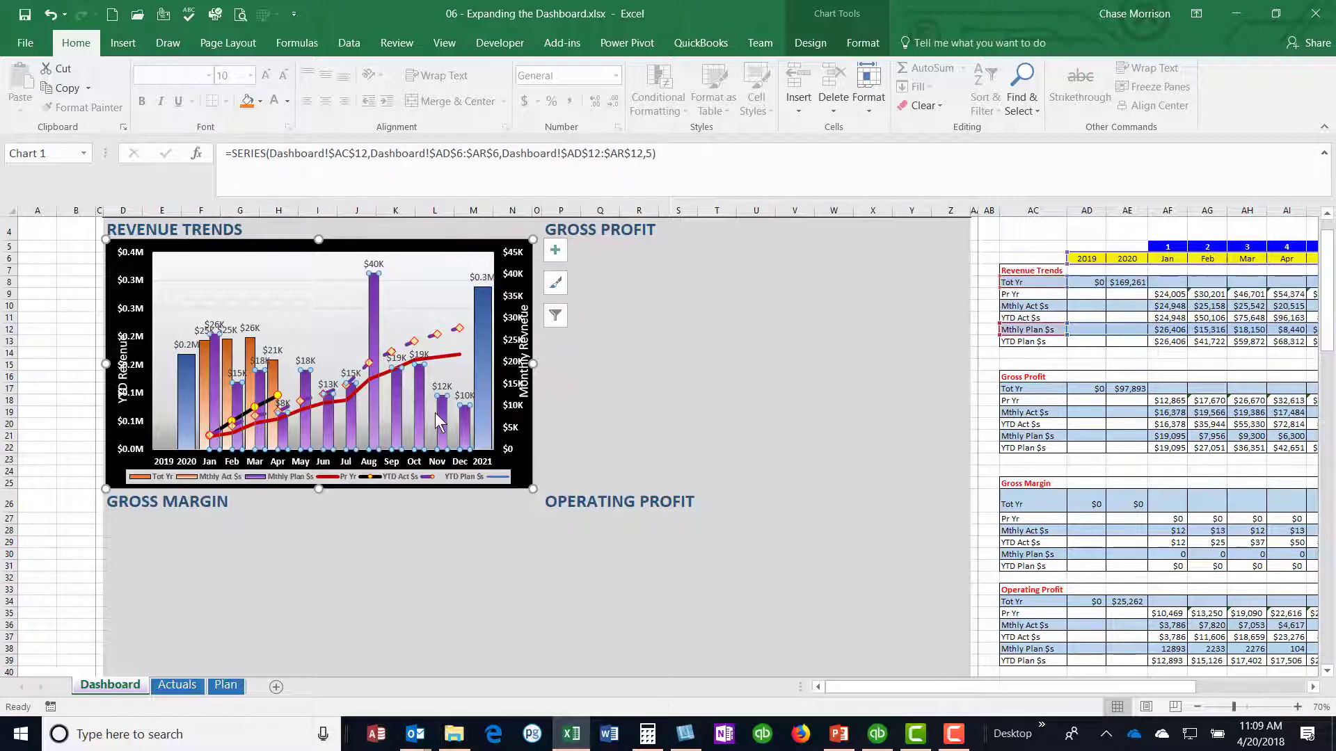
left_click(492, 256)
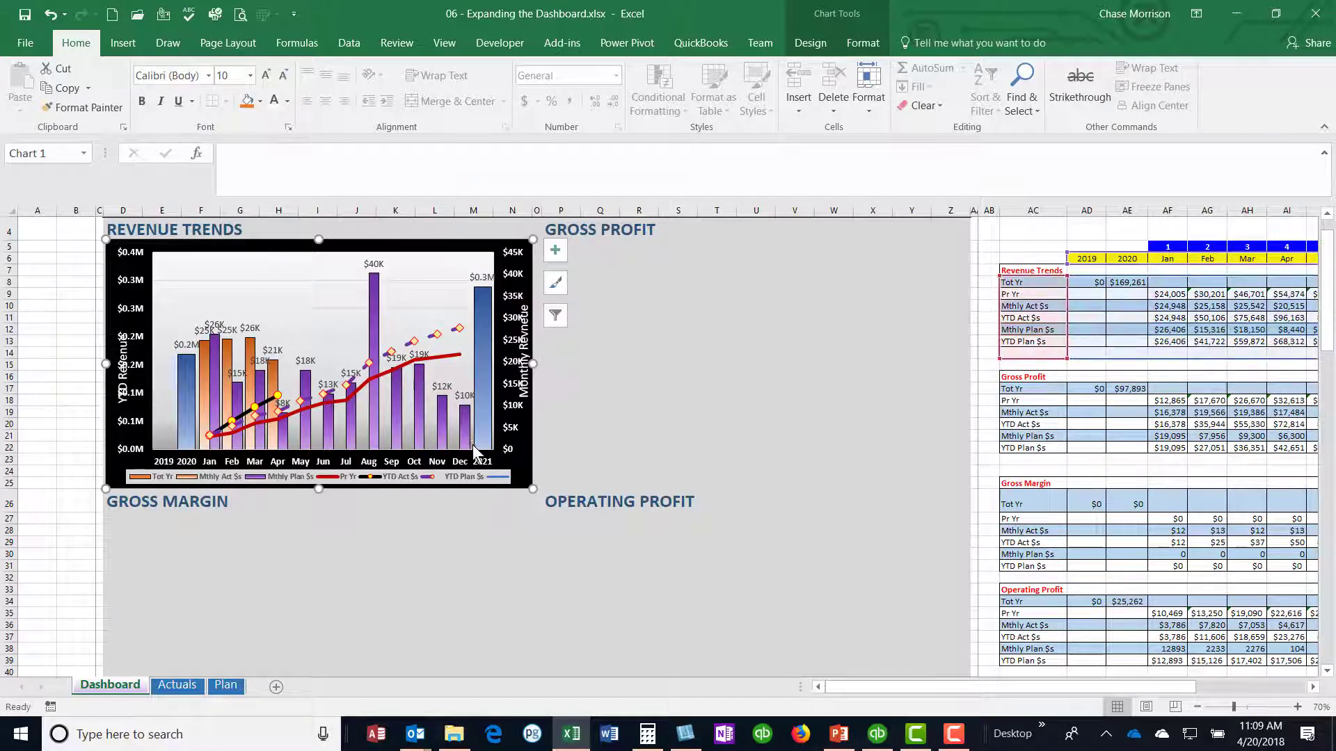
left_click(490, 444)
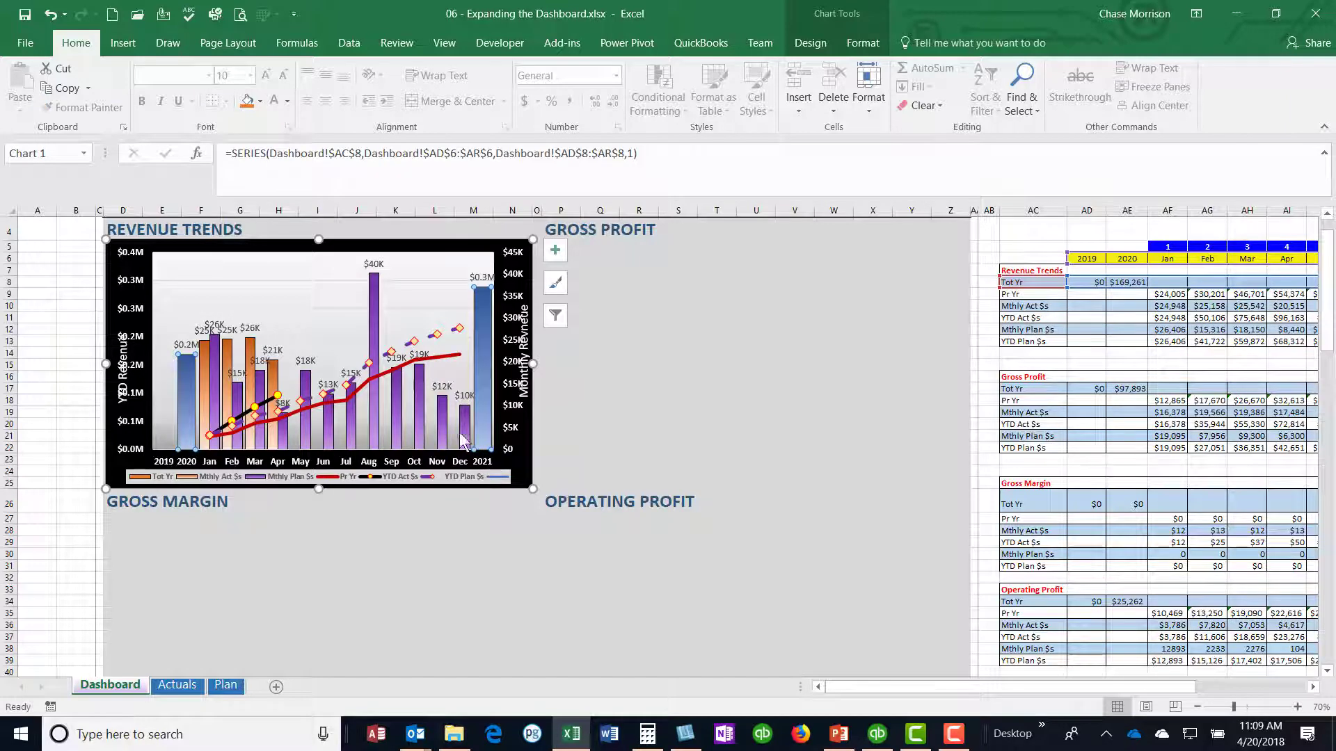
left_click(525, 469)
left_click(491, 443)
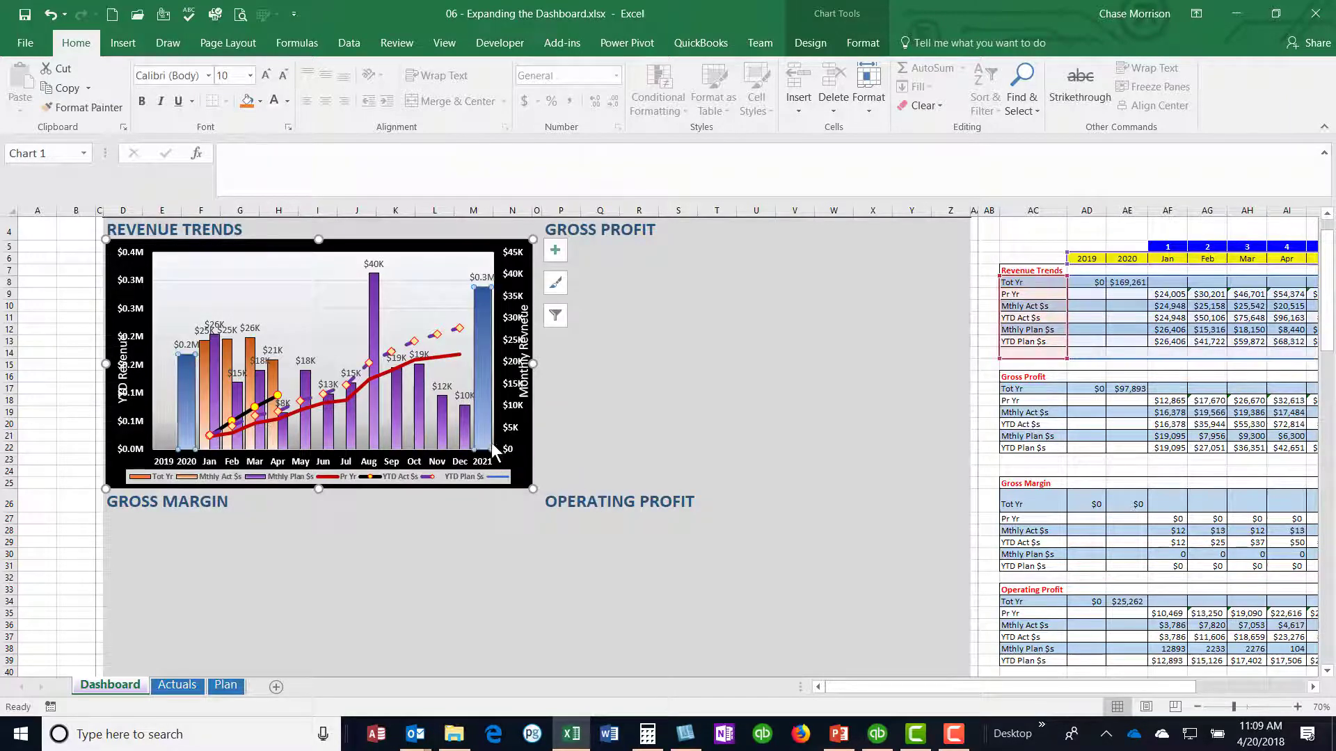
left_click(507, 446)
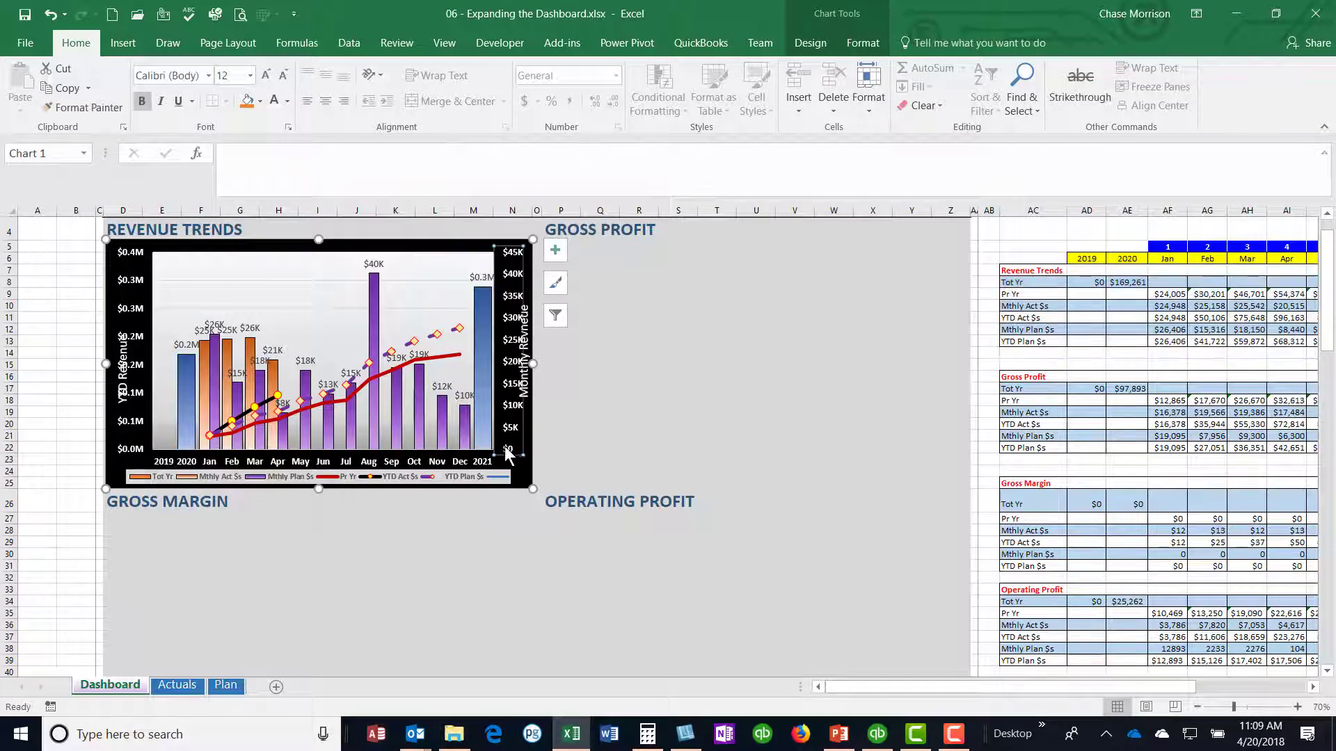
Narrow the revenue chart's plot area from both sides to leave clear space beside the YTD and monthly vertical axis titles.
left_click(257, 303)
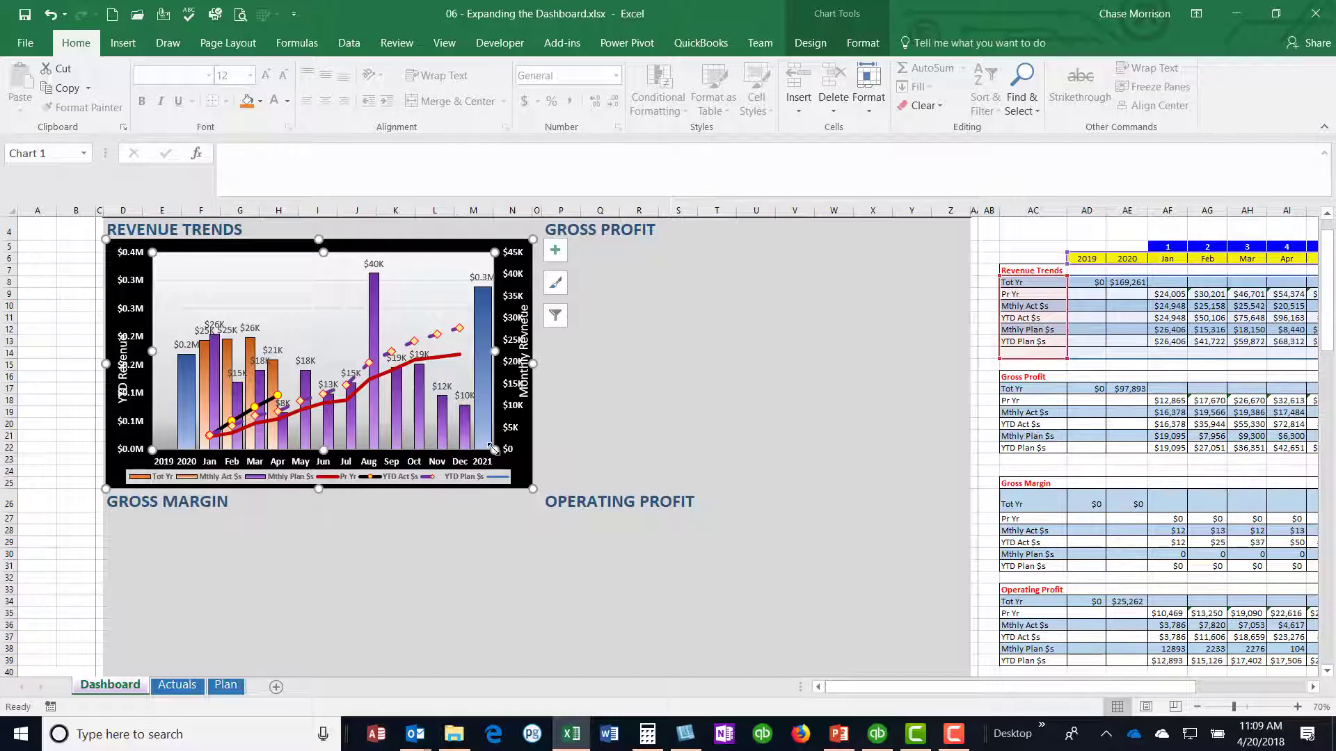
left_click_drag(492, 446, 485, 449)
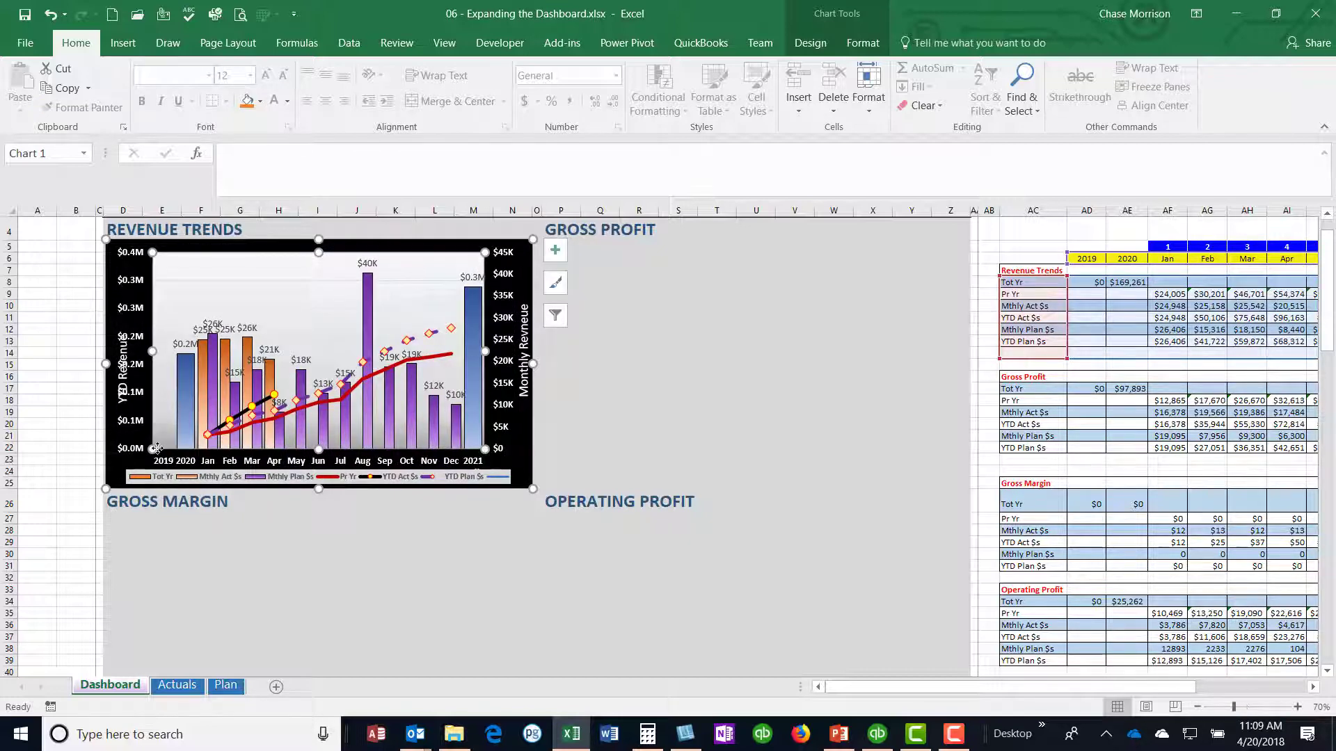
left_click_drag(155, 448, 175, 439)
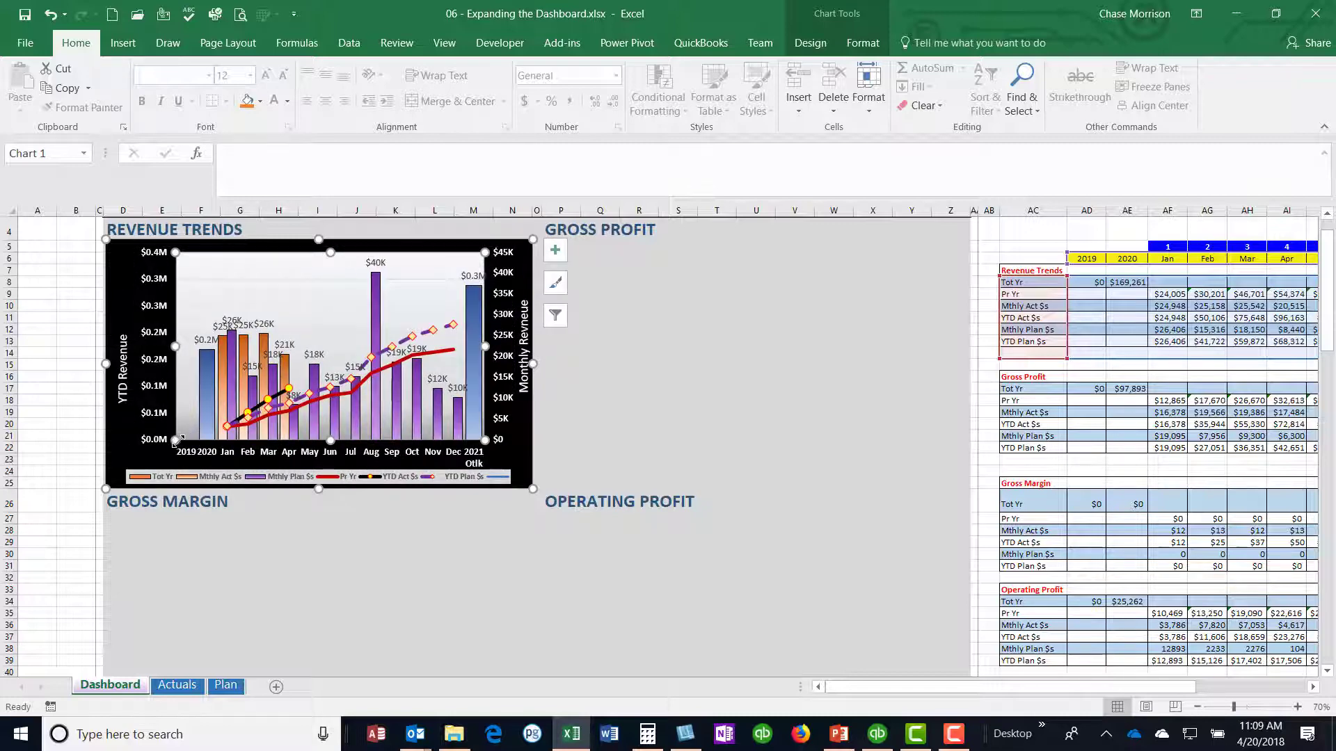
left_click_drag(174, 439, 170, 447)
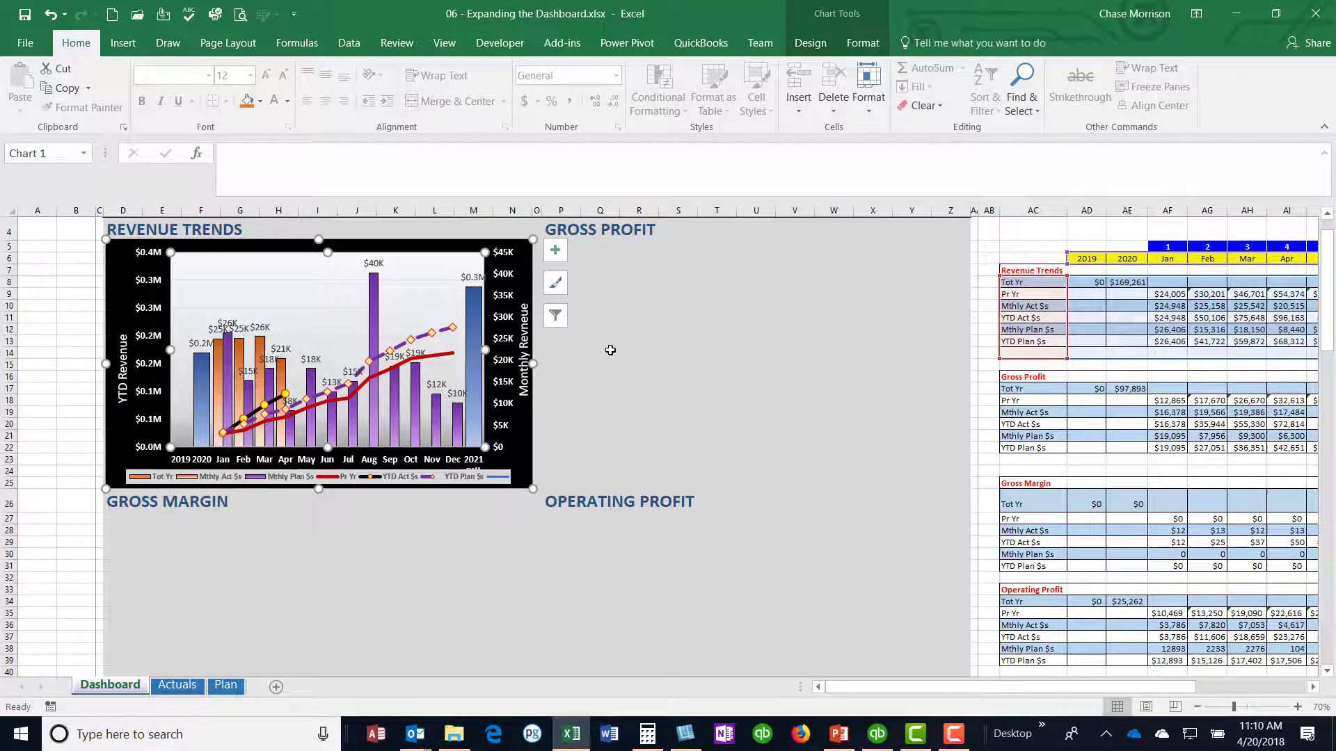
Examine the dashboard's narrow border columns C and AA and the layout of its four quadrants at 80% zoom.
left_click(99, 210)
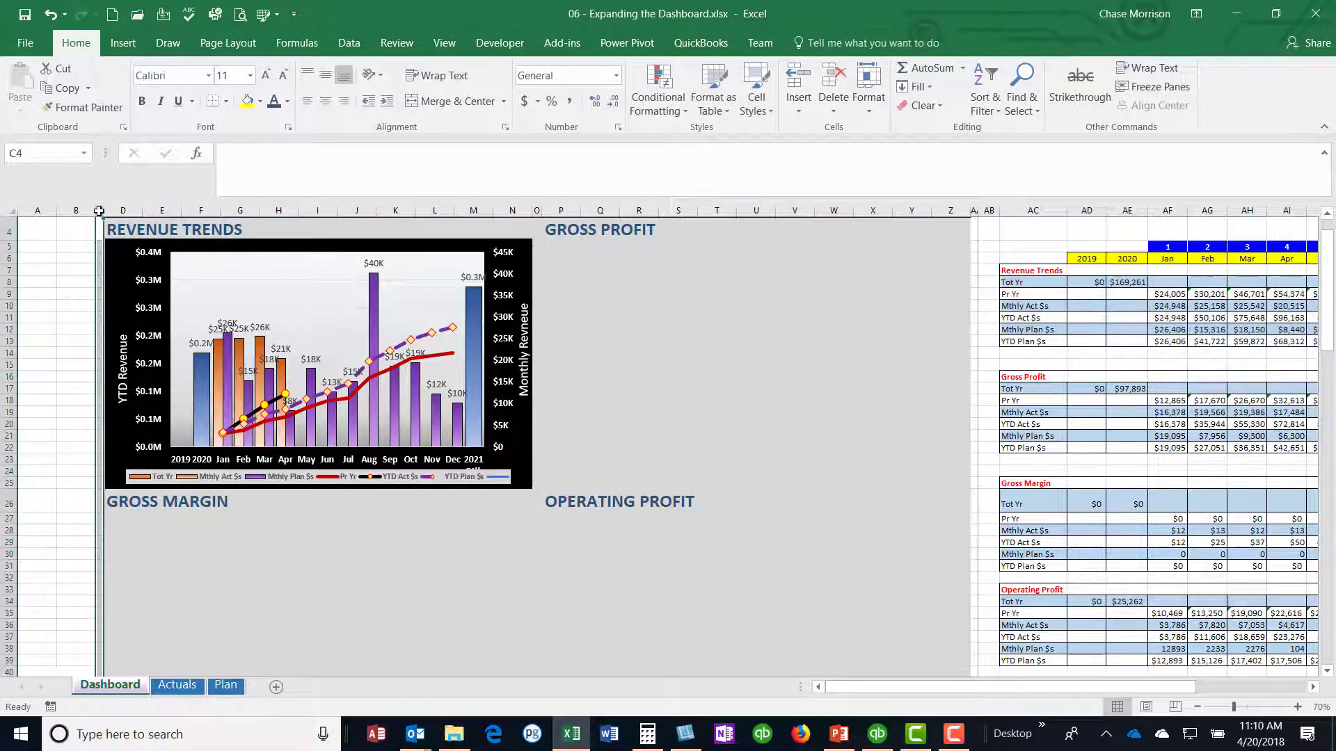
left_click(975, 210)
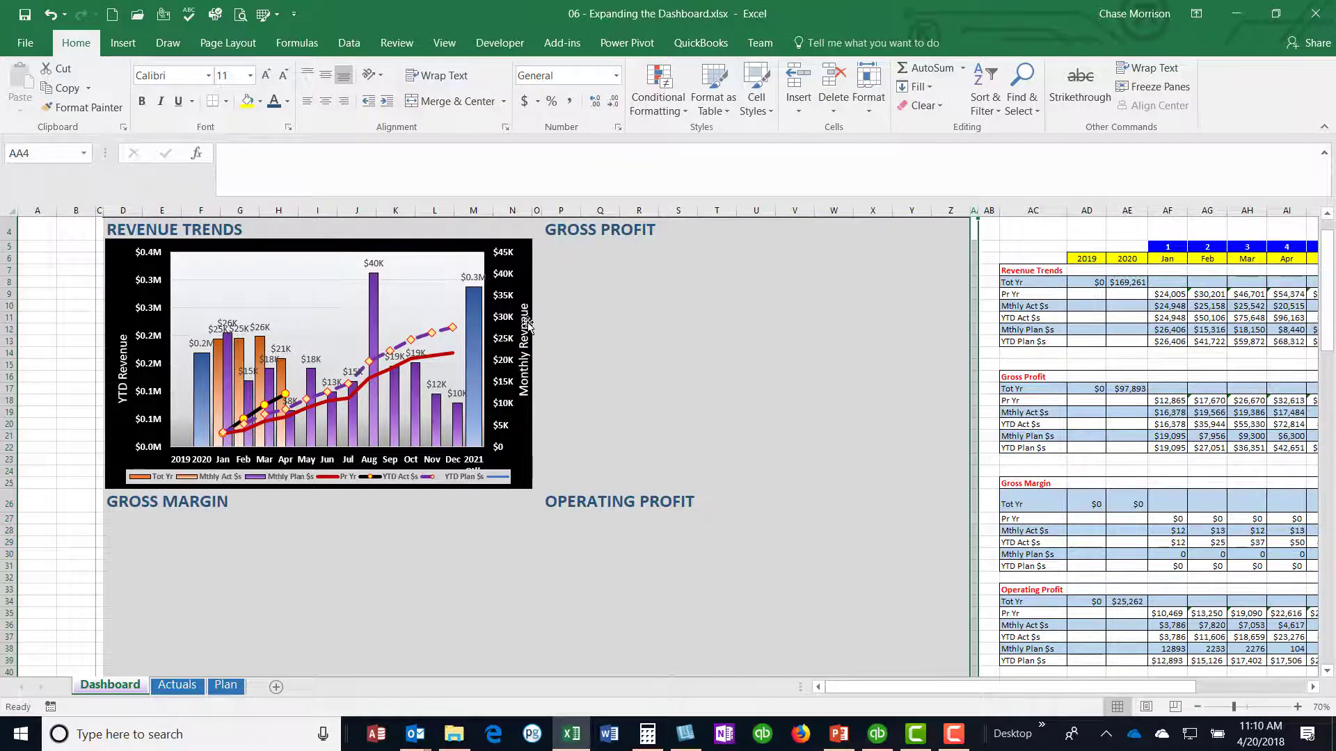
scroll(527, 325, "down", 1)
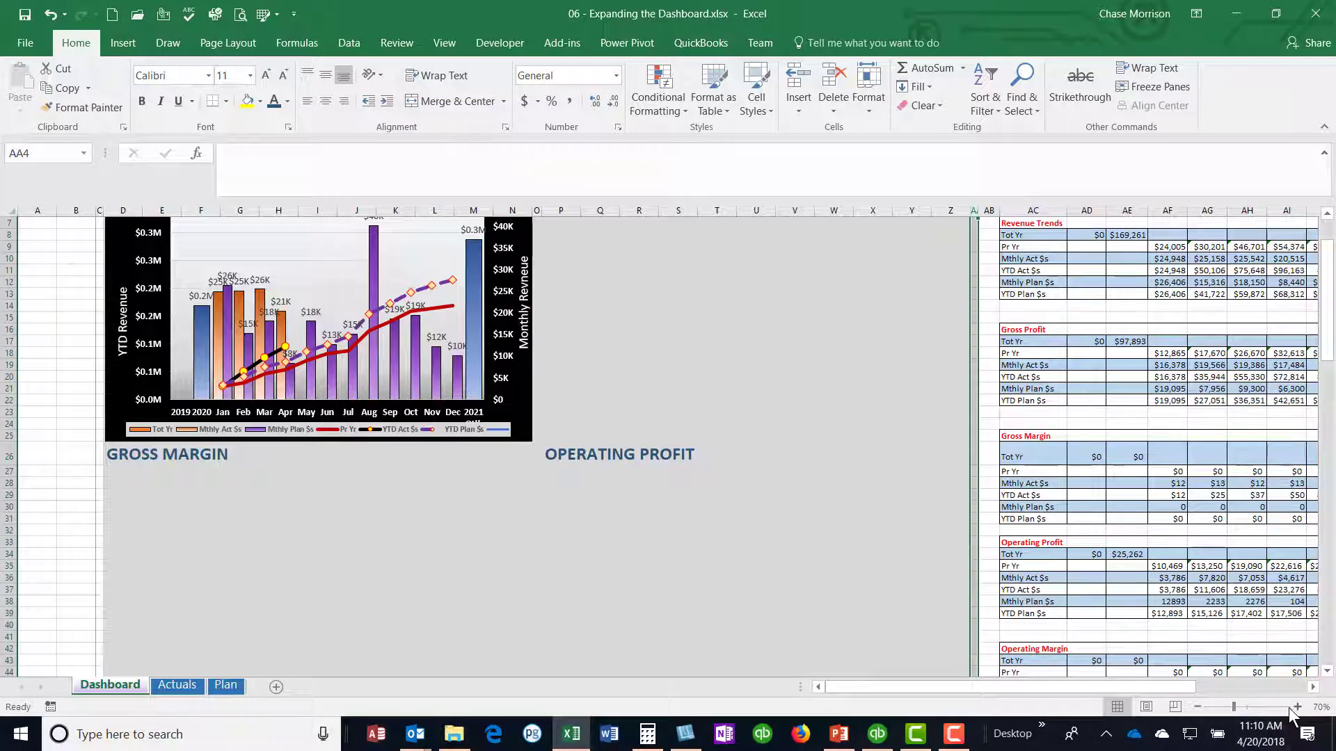
left_click(1295, 707)
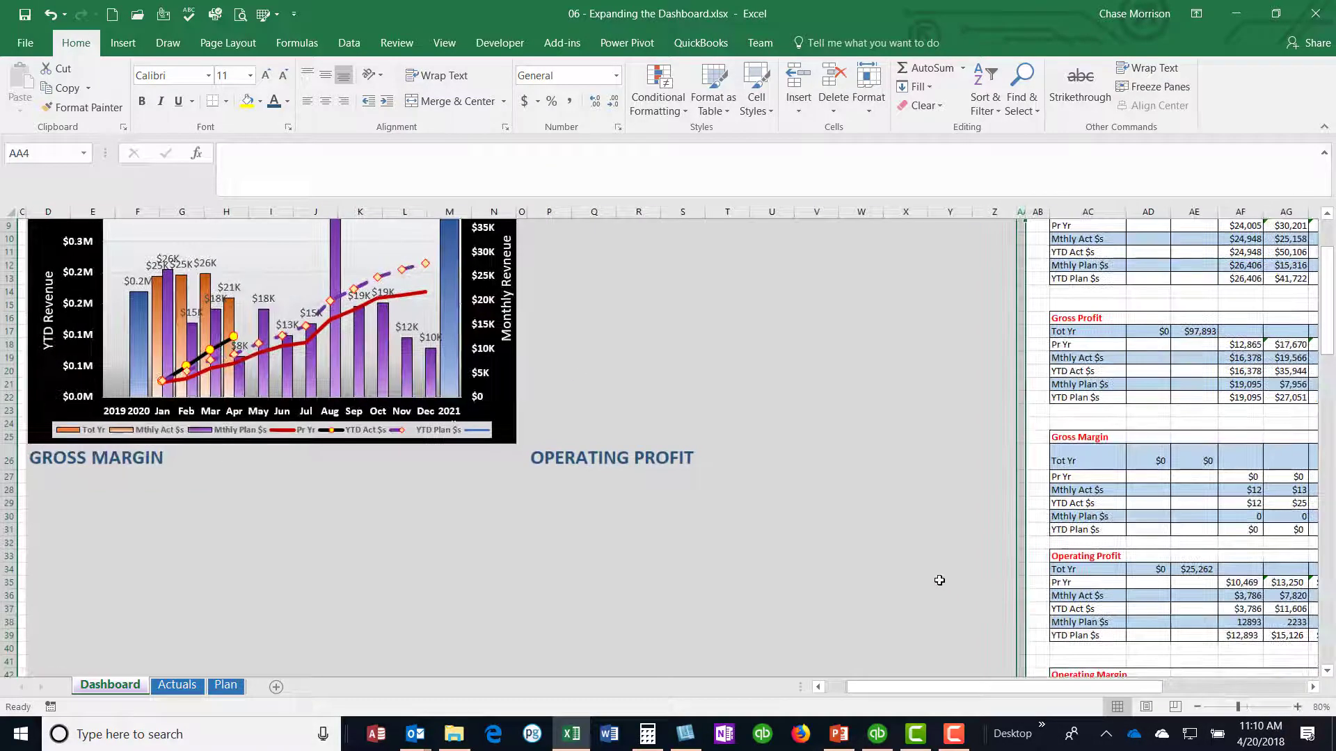
scroll(875, 539, "up", 2)
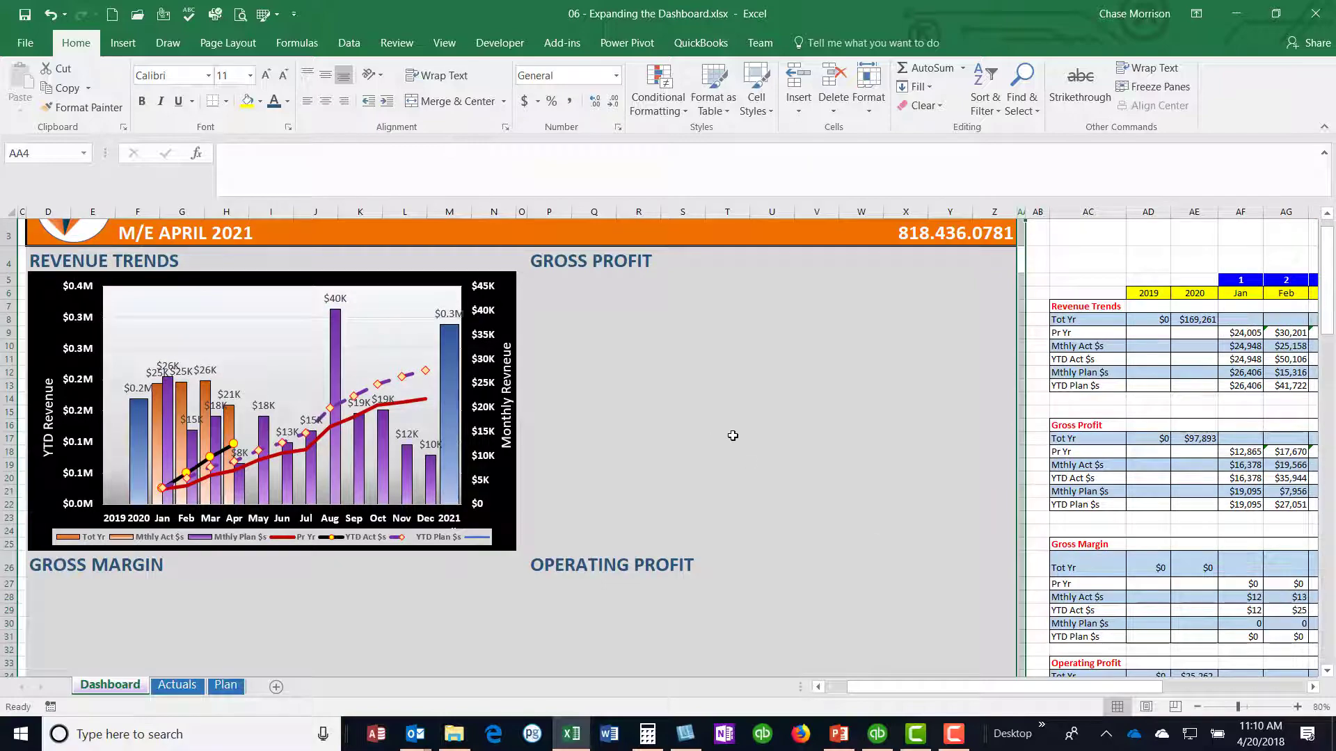
scroll(733, 436, "down", 1)
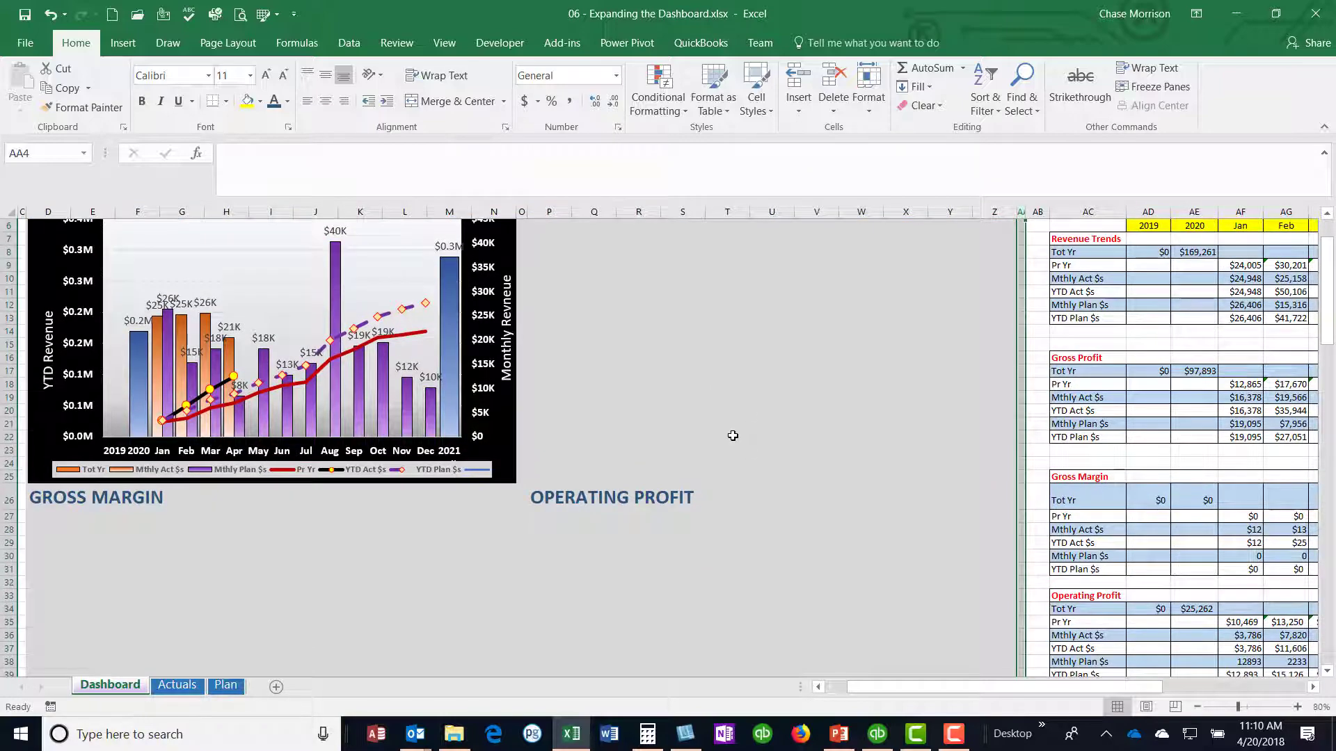
scroll(361, 465, "up", 1)
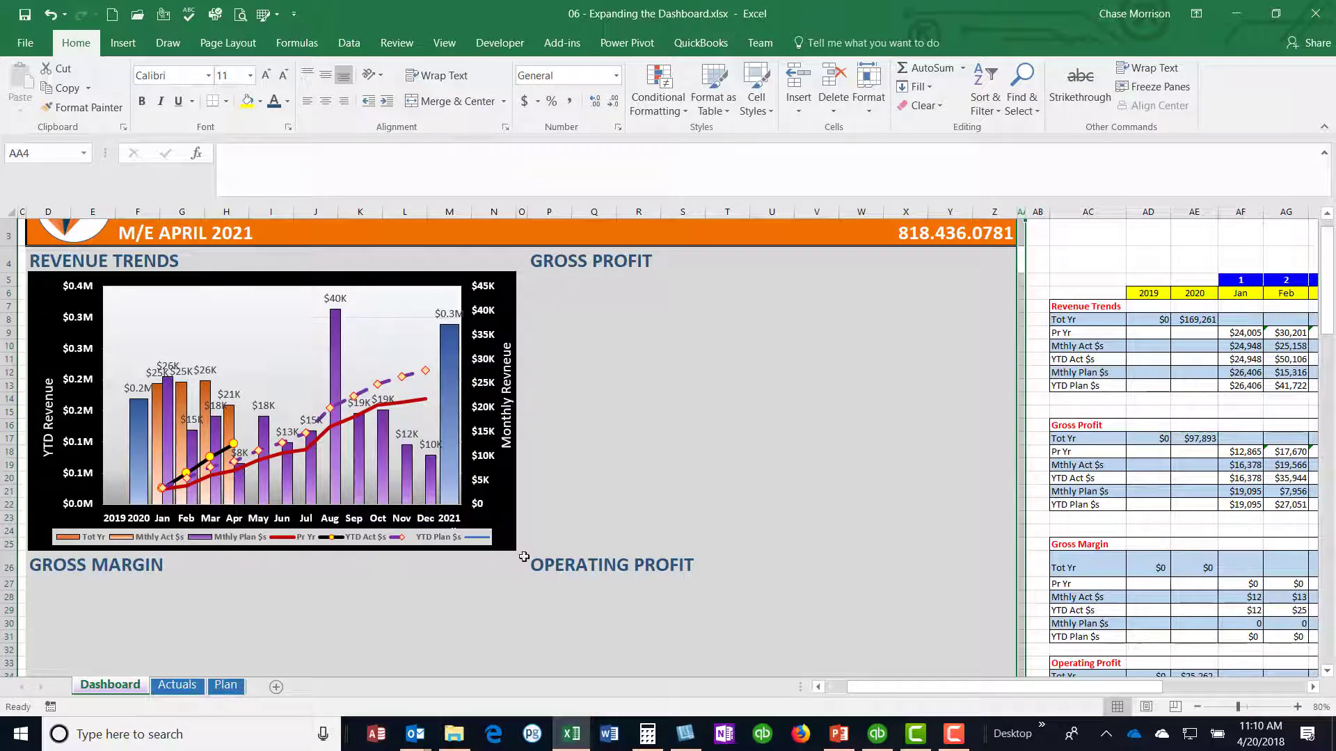
Paste a copy of the revenue chart directly beneath the GROSS PROFIT heading, starting at cell P5.
left_click(502, 520)
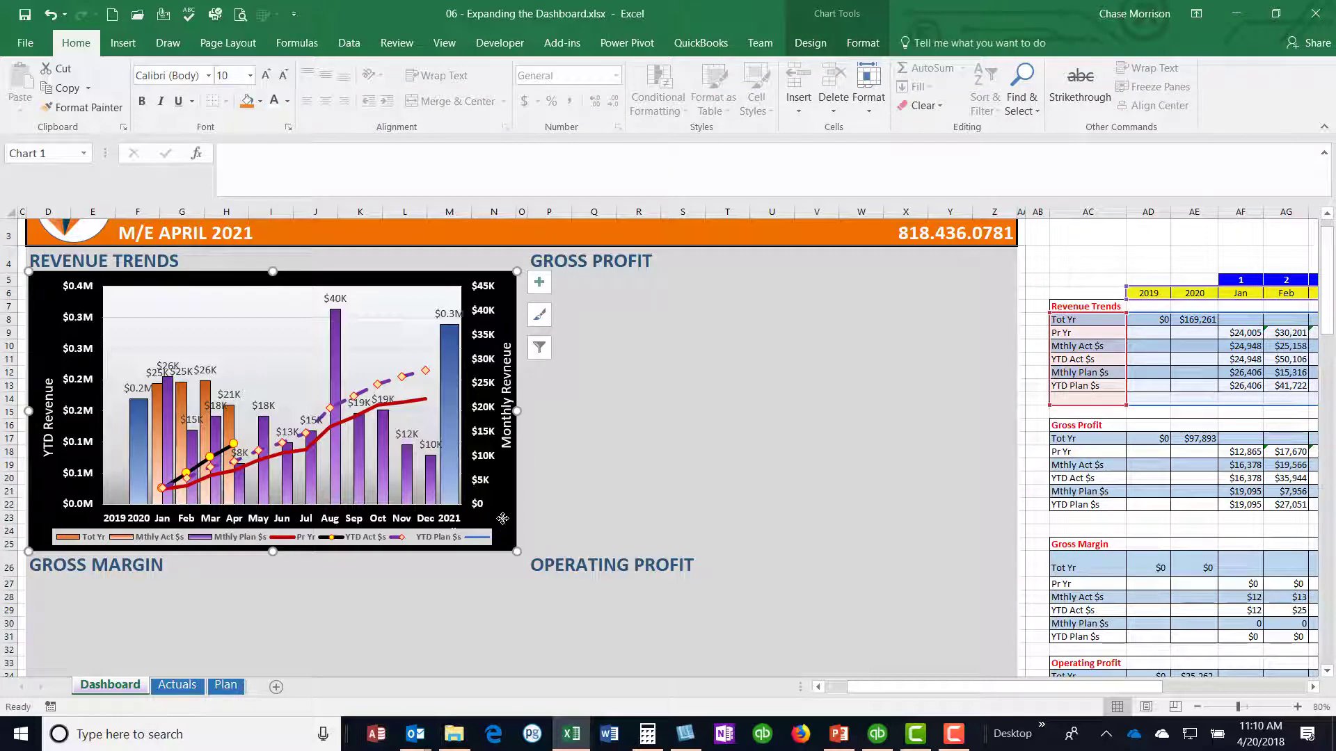
left_click(633, 426)
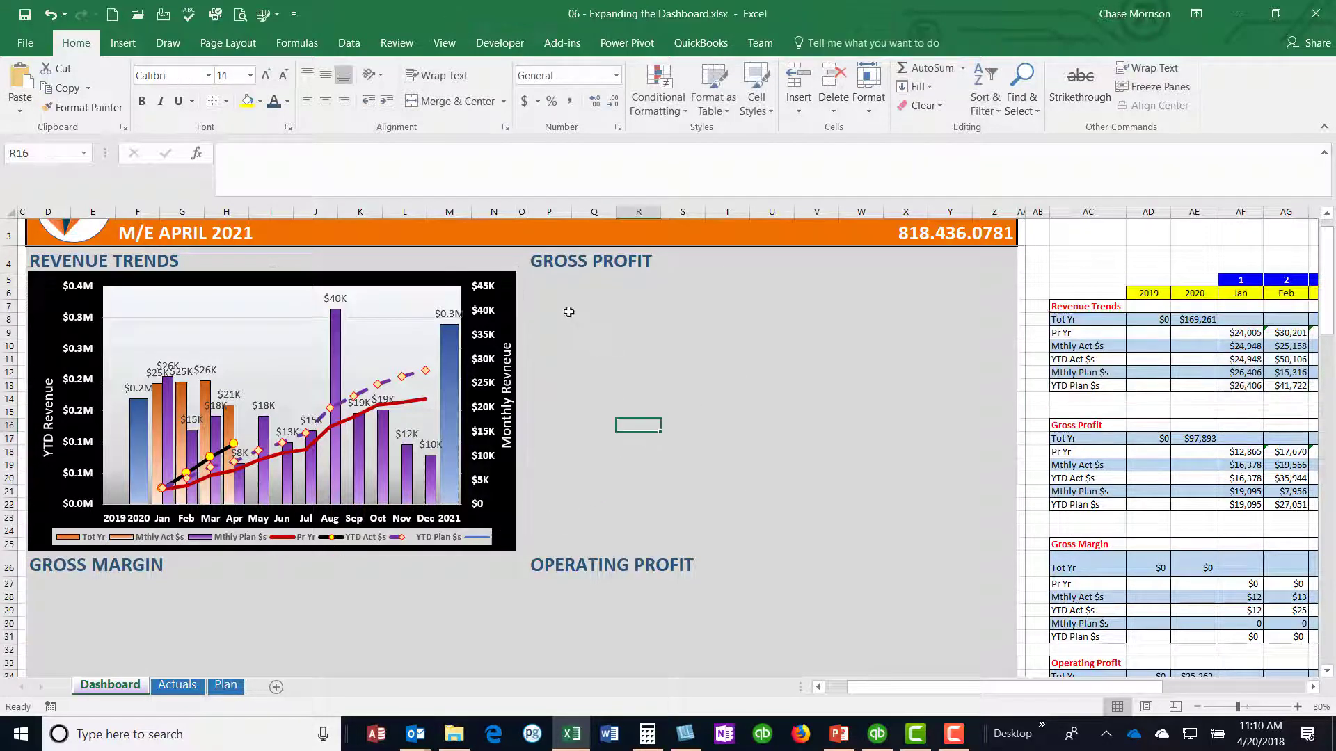
left_click(544, 276)
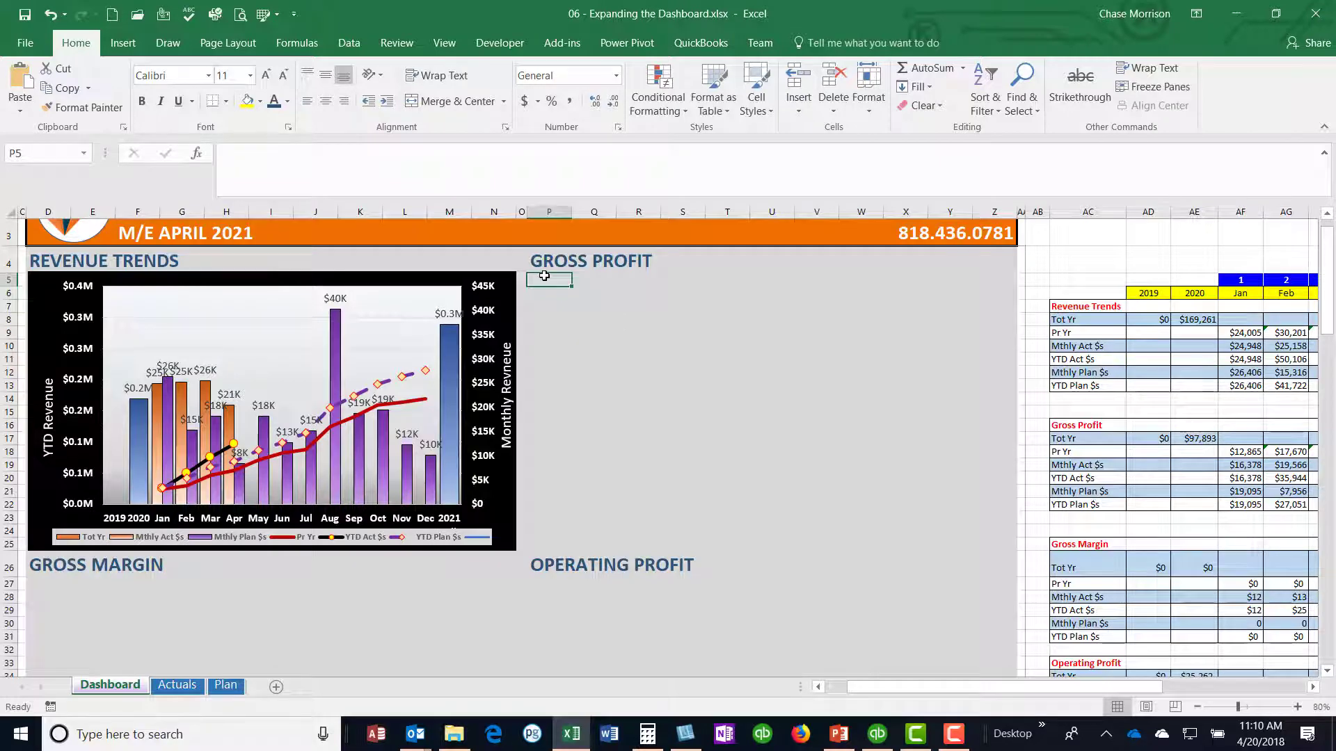
key("ctrl+v")
Paste copies of the revenue chart beneath the GROSS MARGIN heading at cell D27 and the OPERATING PROFIT heading at cell P27.
scroll(481, 599, "down", 1)
scroll(481, 599, "down", 1)
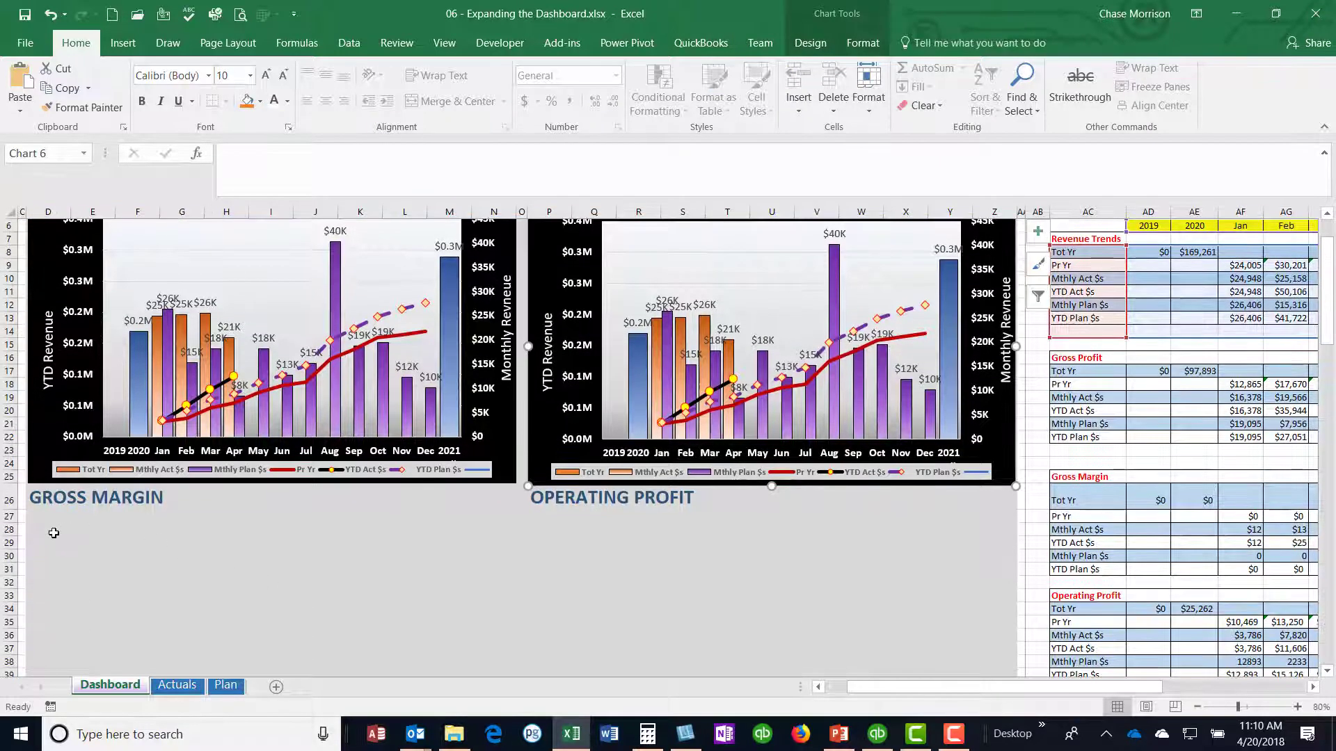
left_click(33, 519)
key("ctrl+v")
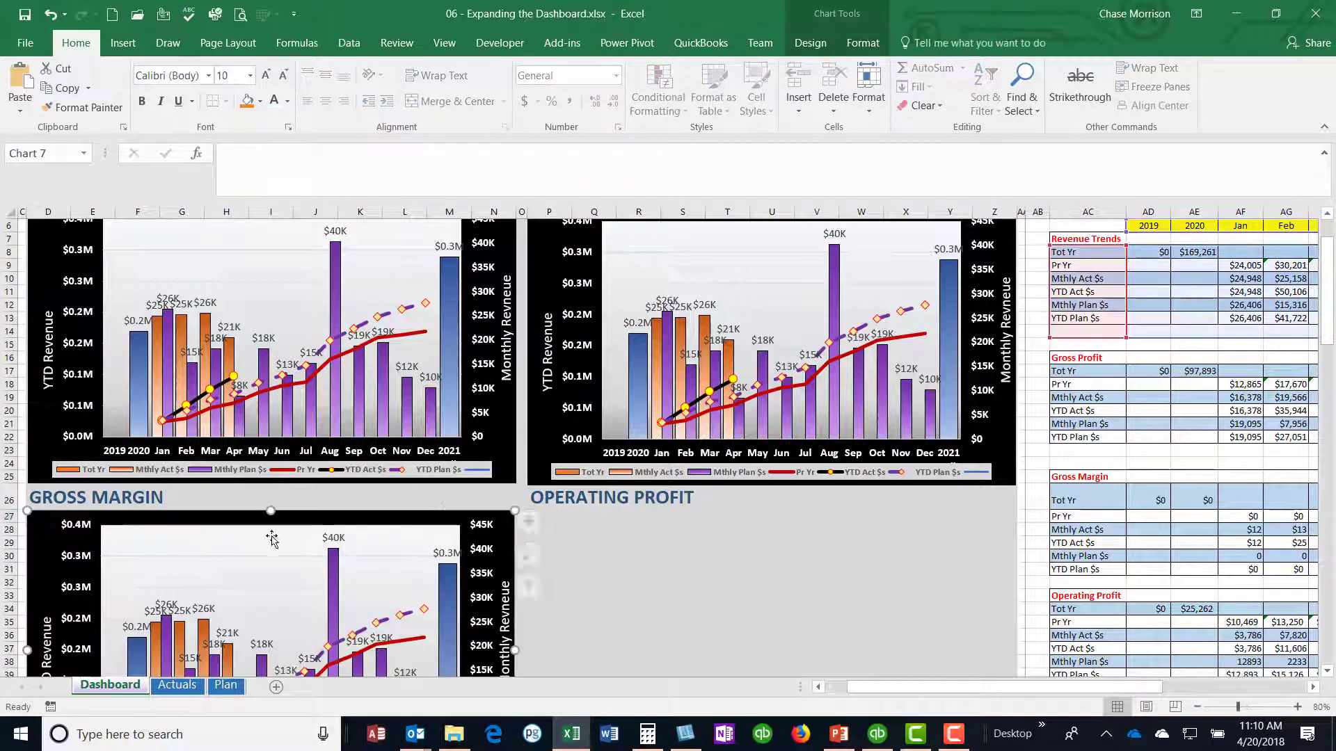
left_click(565, 514)
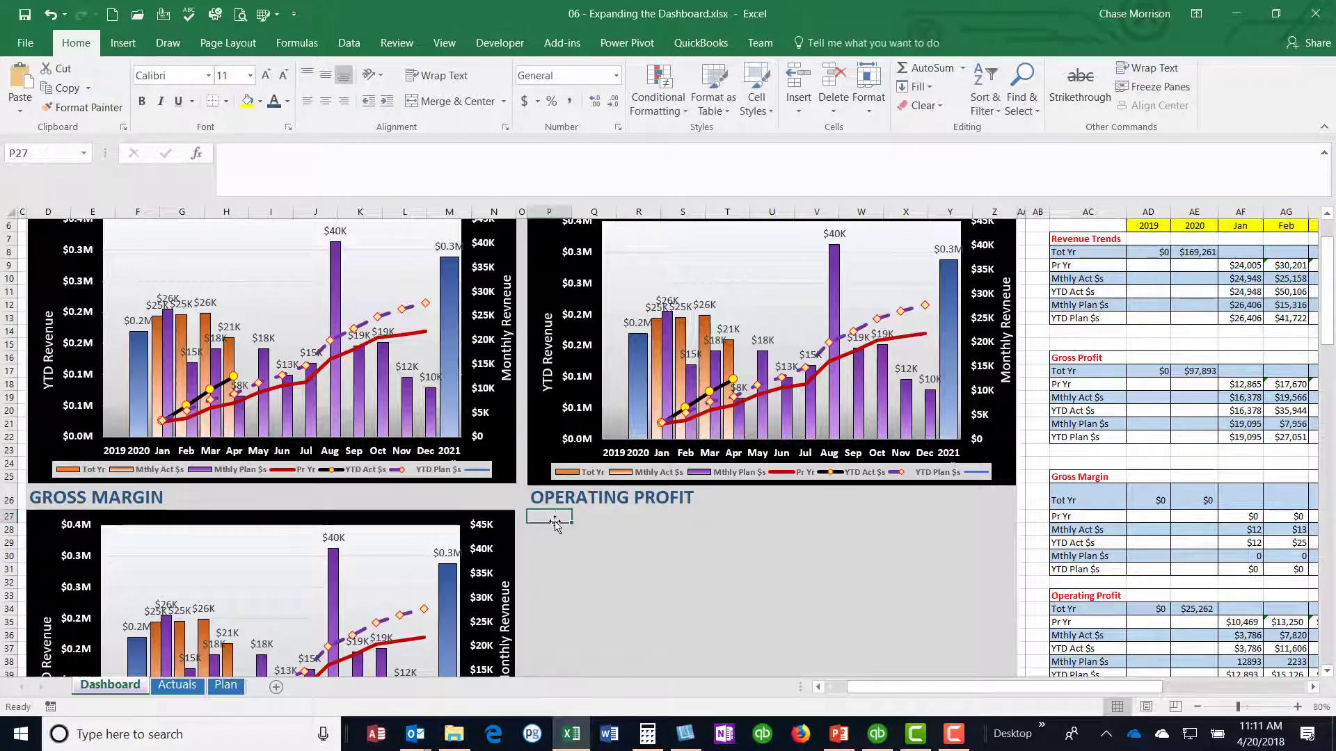
key("ctrl+v")
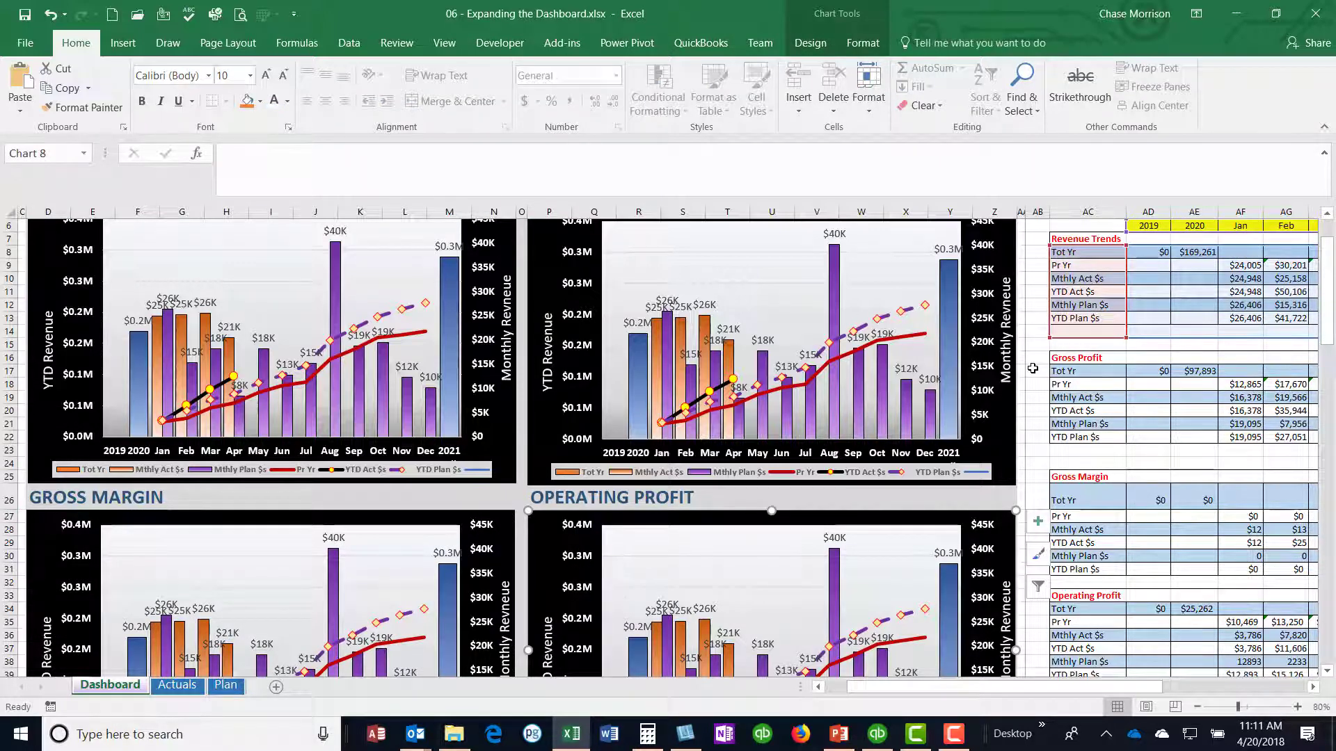
Set the data labels of the orange monthly actual columns in the GROSS PROFIT chart to font size 10.
scroll(1032, 368, "up", 1)
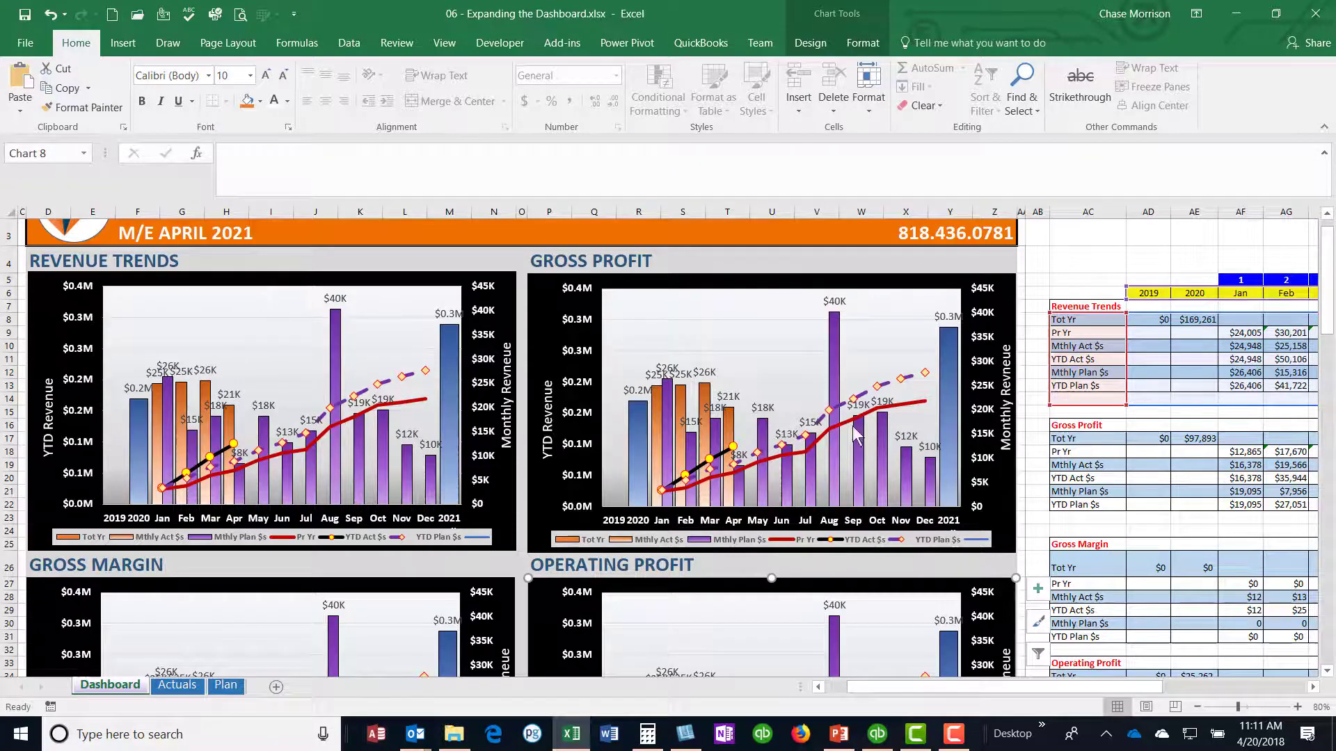
mouse_move(866, 480)
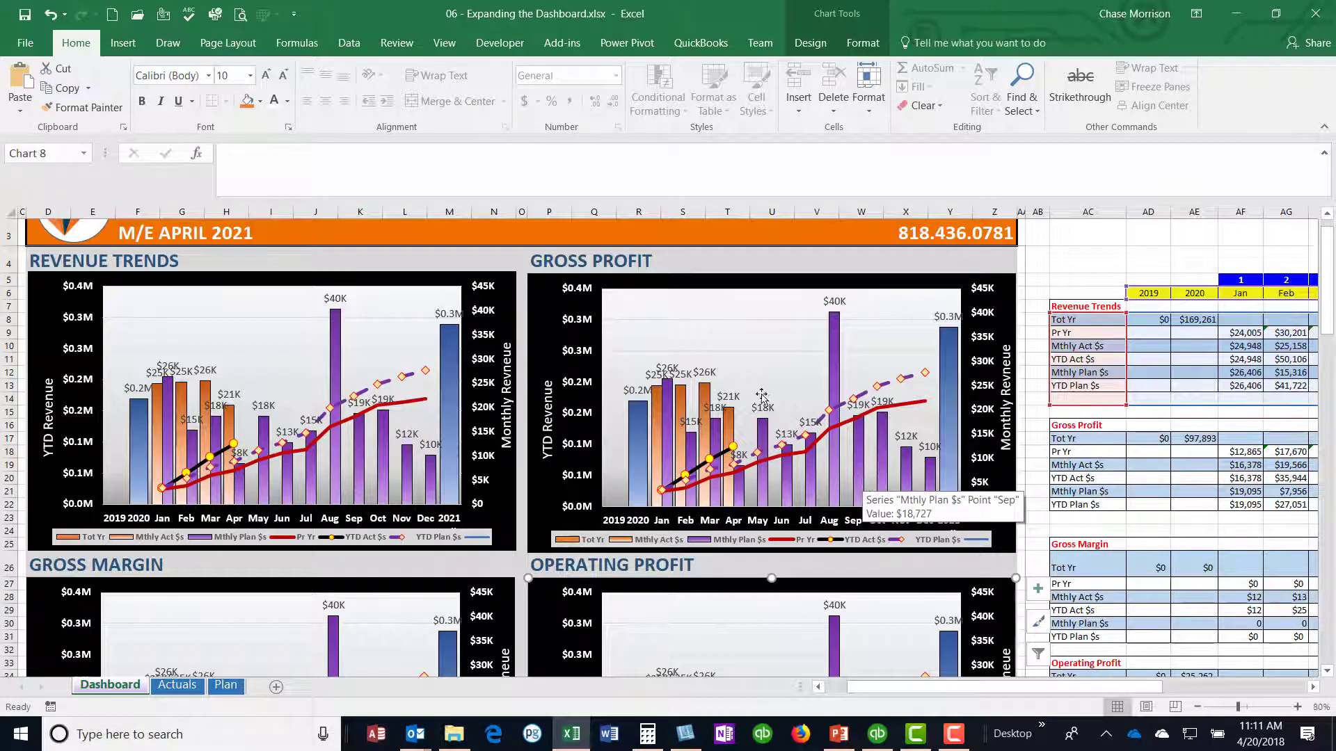
left_click(704, 375)
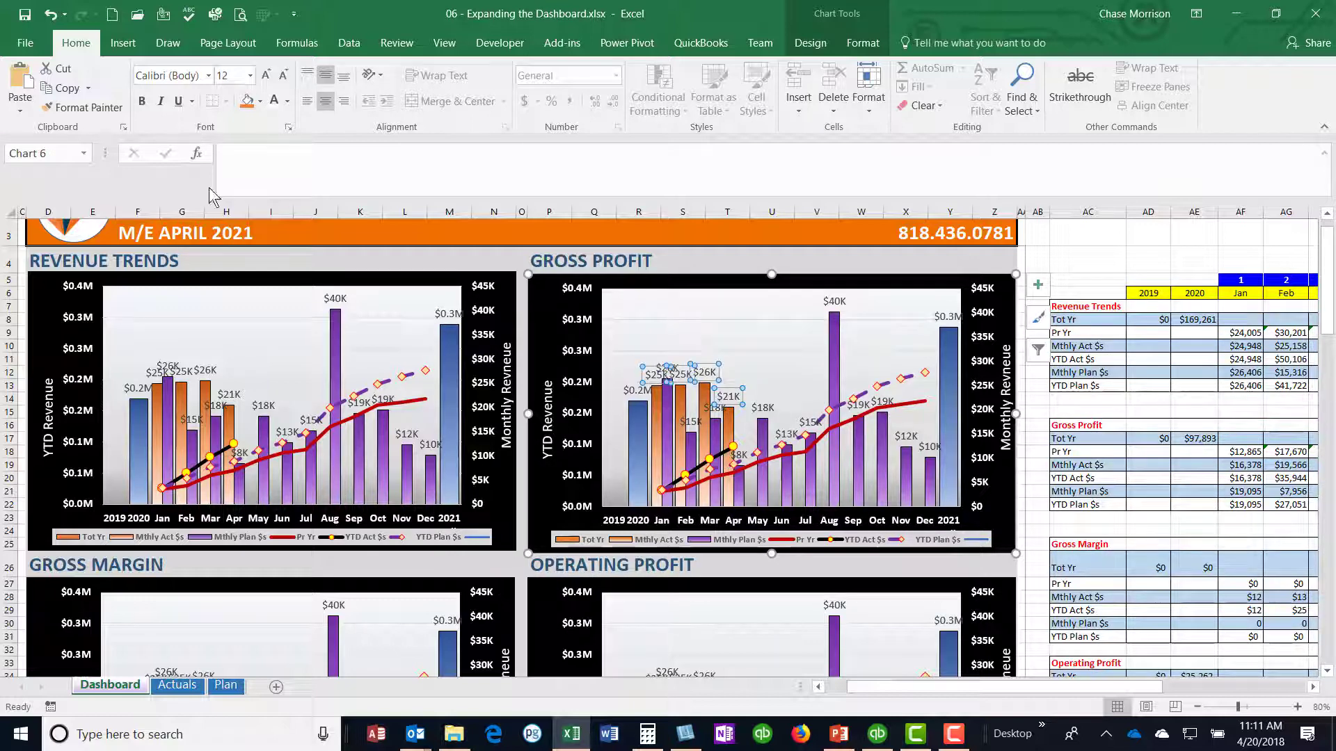
left_click(250, 75)
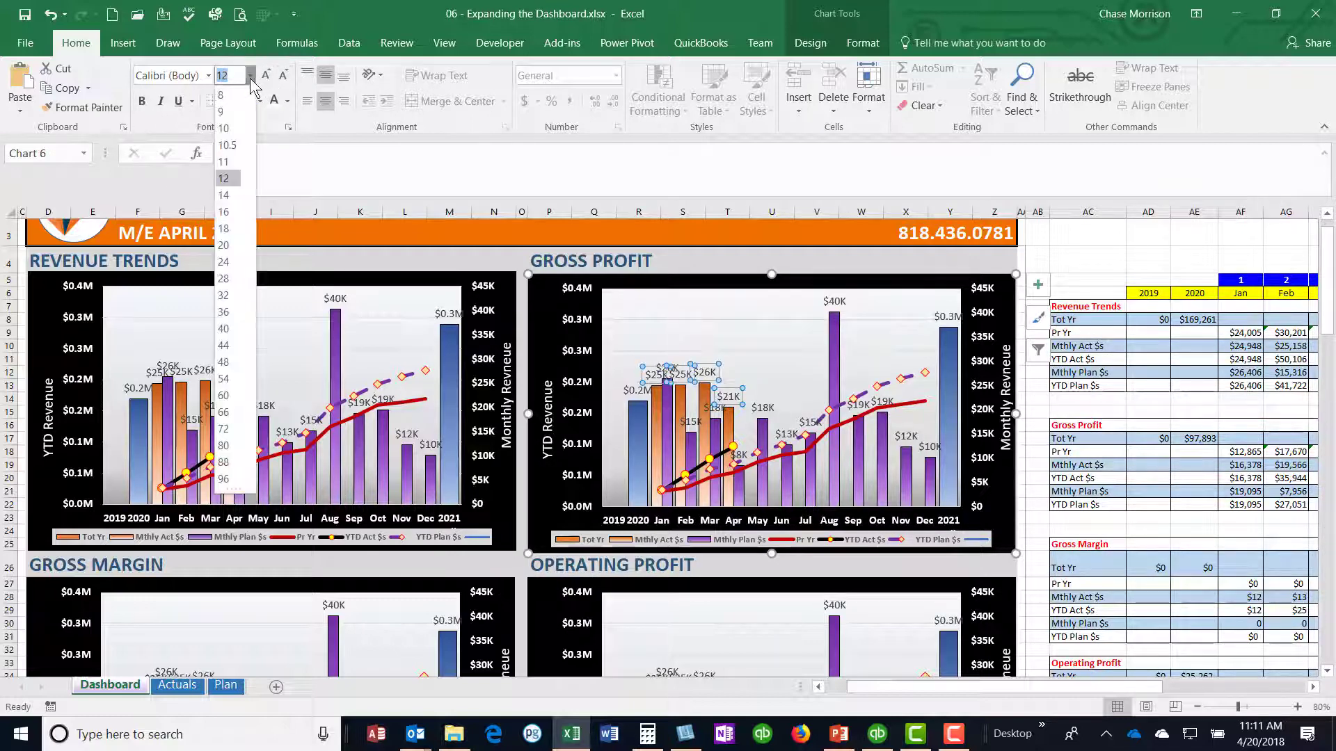
left_click(226, 128)
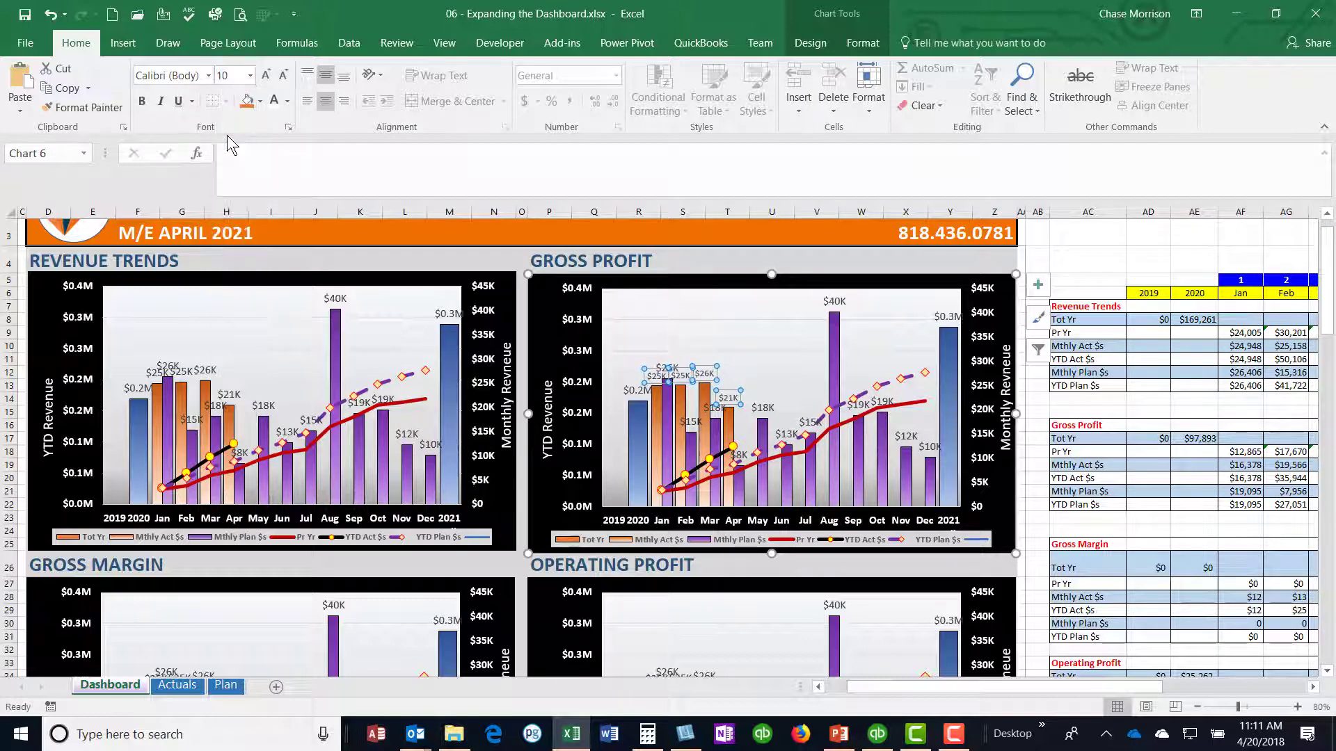
Set the data labels of the purple monthly plan columns in the GROSS PROFIT chart to font size 10.
left_click(767, 407)
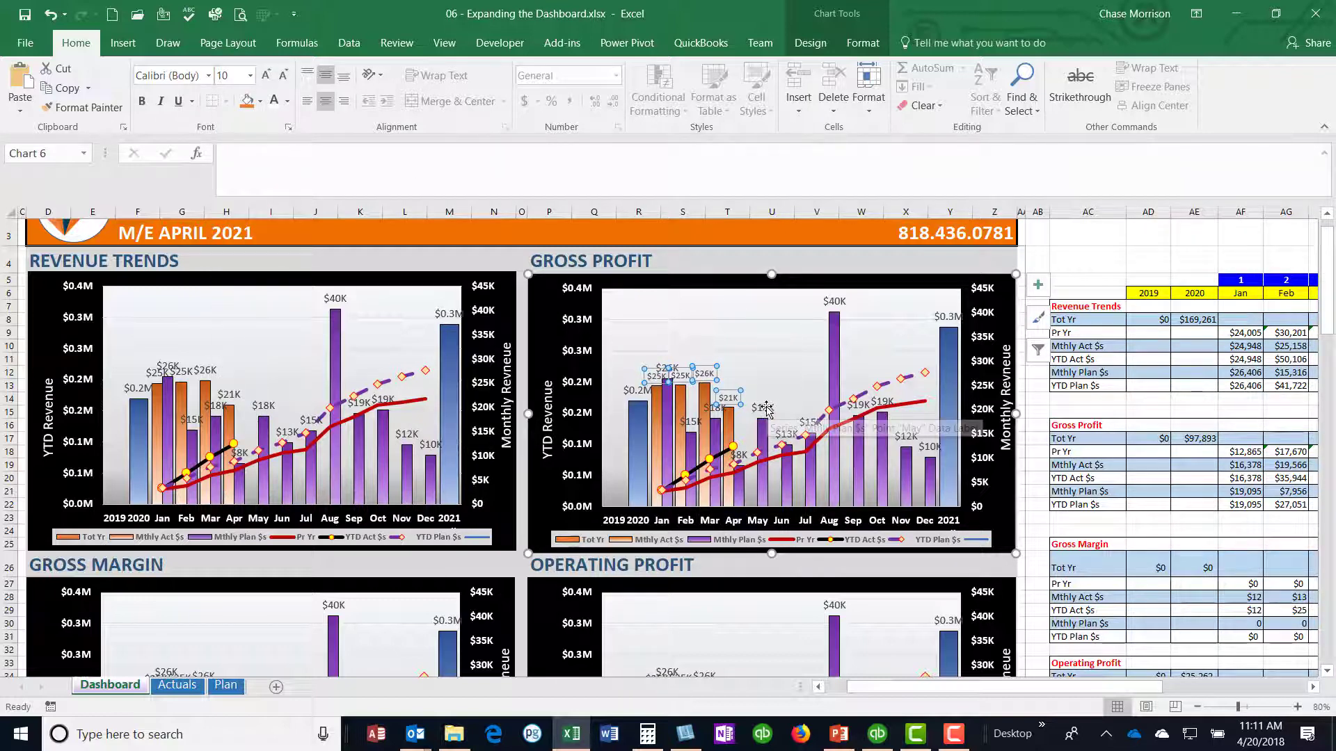
left_click(251, 77)
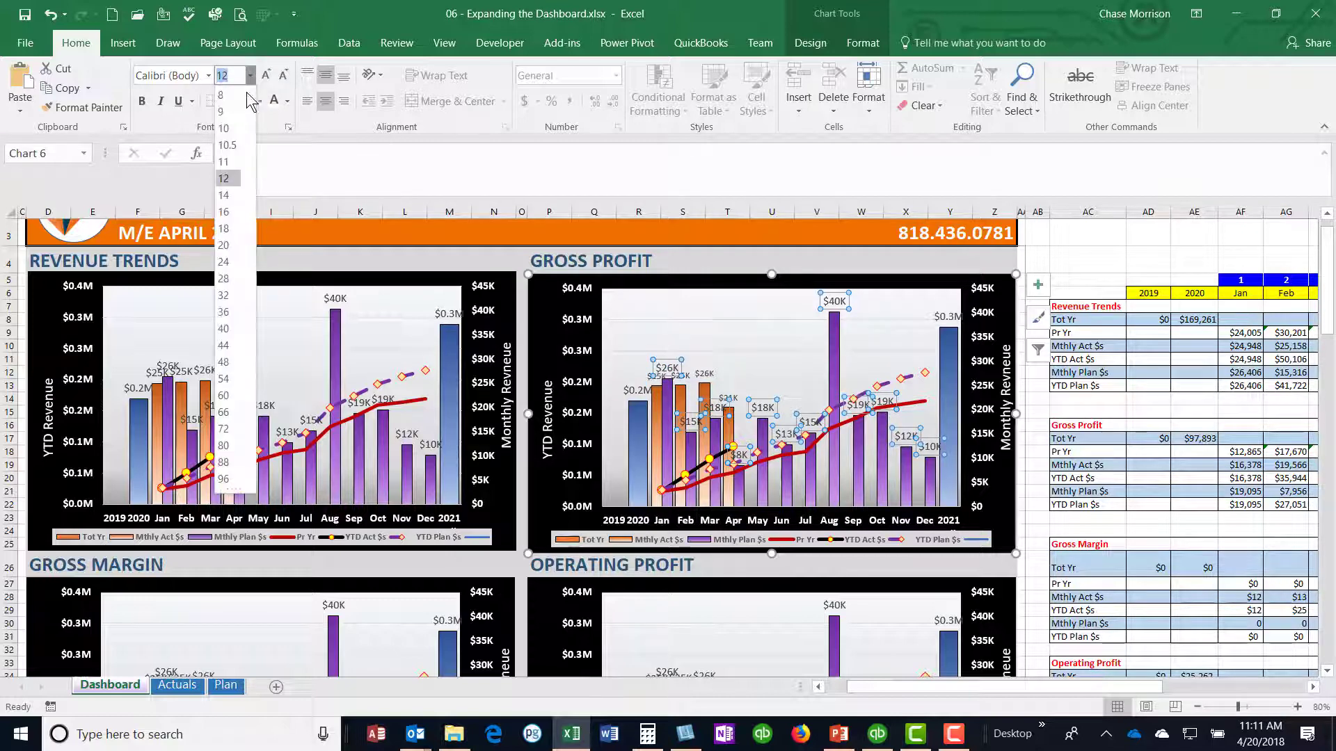
left_click(226, 128)
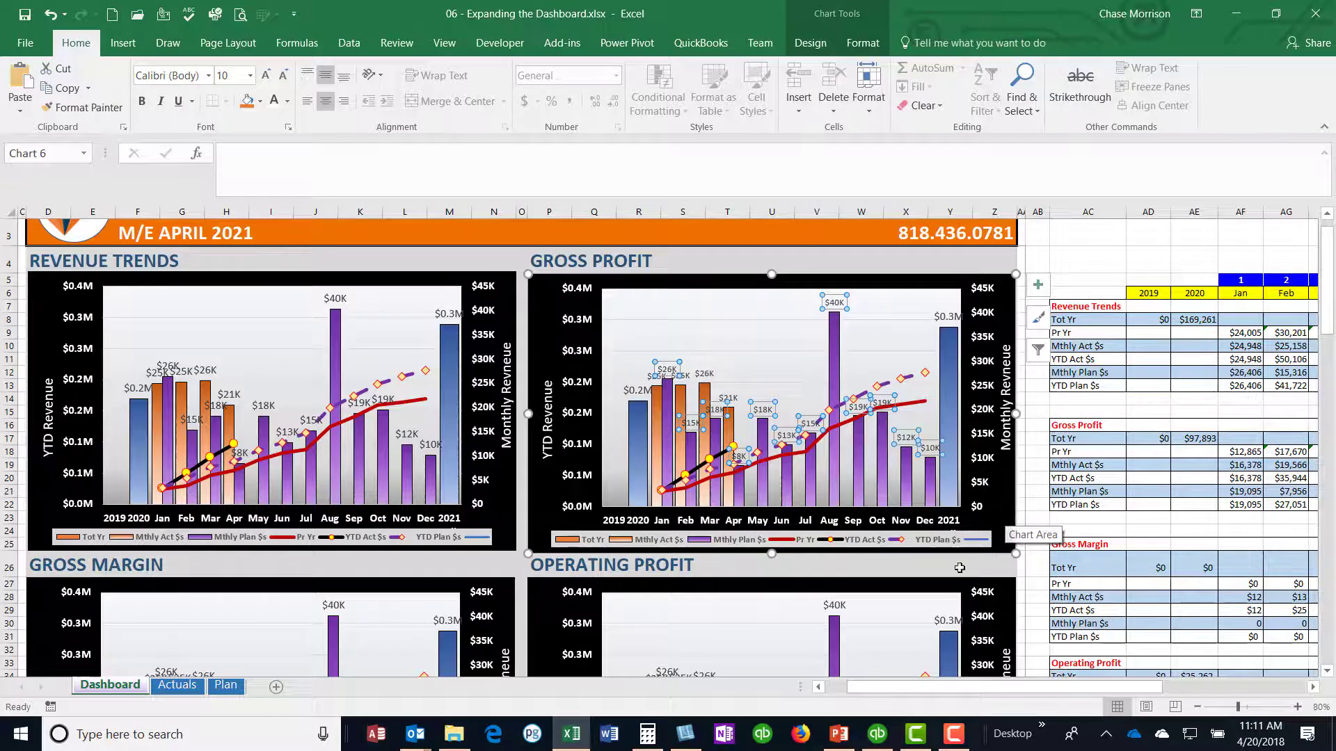
Repoint the GROSS PROFIT chart's Tot Yr series name from the Revenue Trends table to the Tot Yr label in the Gross Profit table.
left_click(1312, 688)
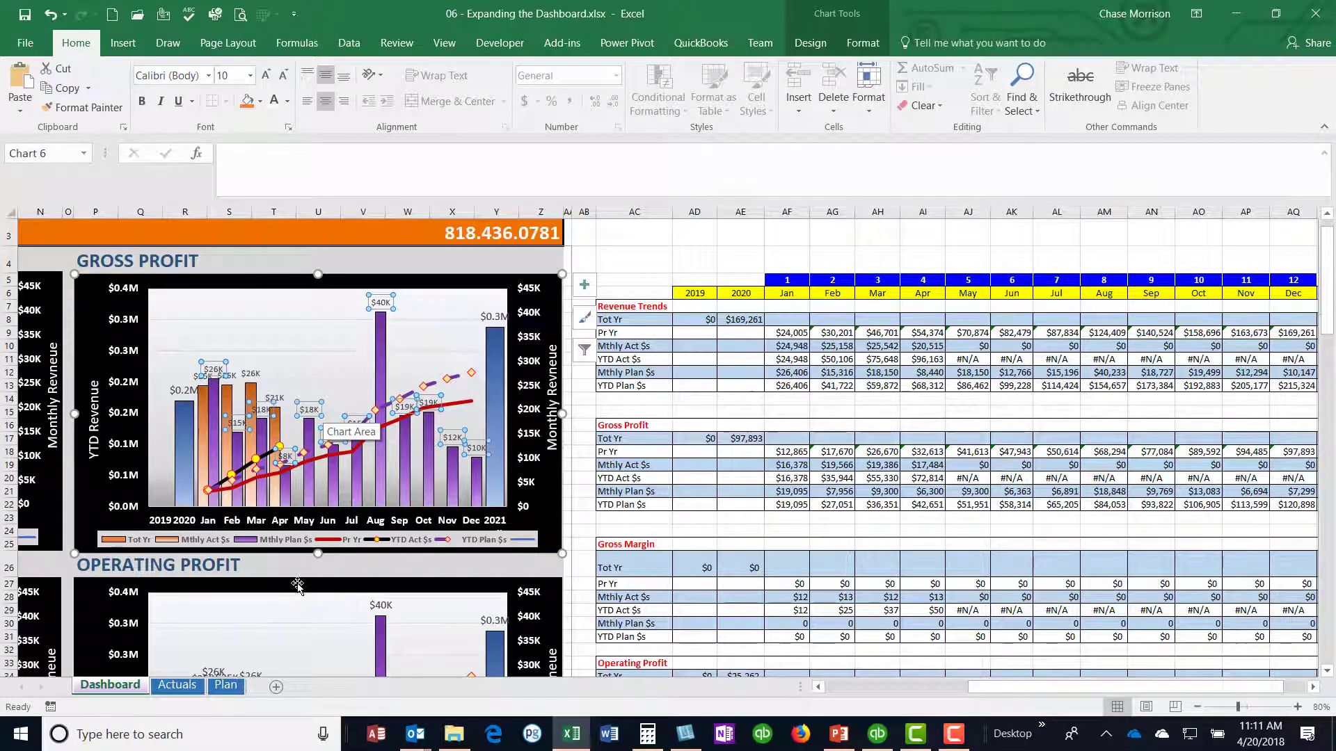
left_click(186, 430)
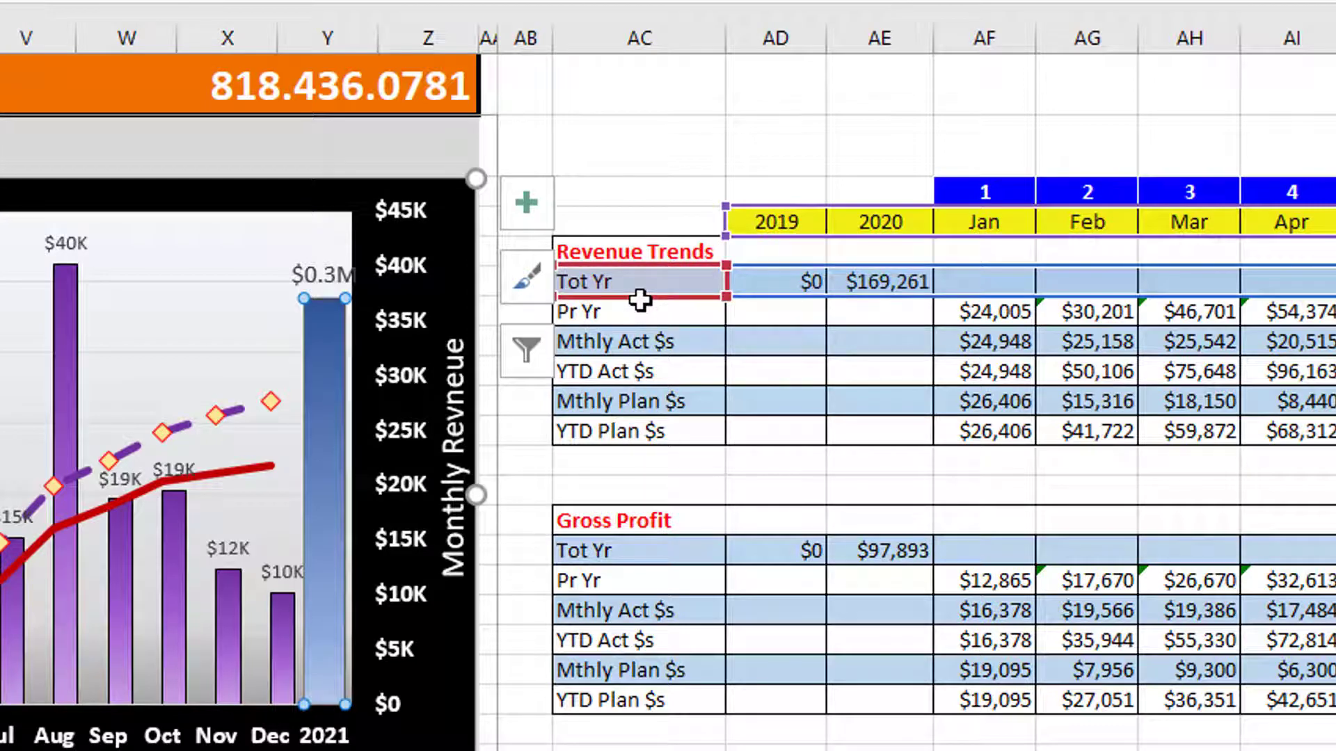
left_click_drag(639, 299, 647, 544)
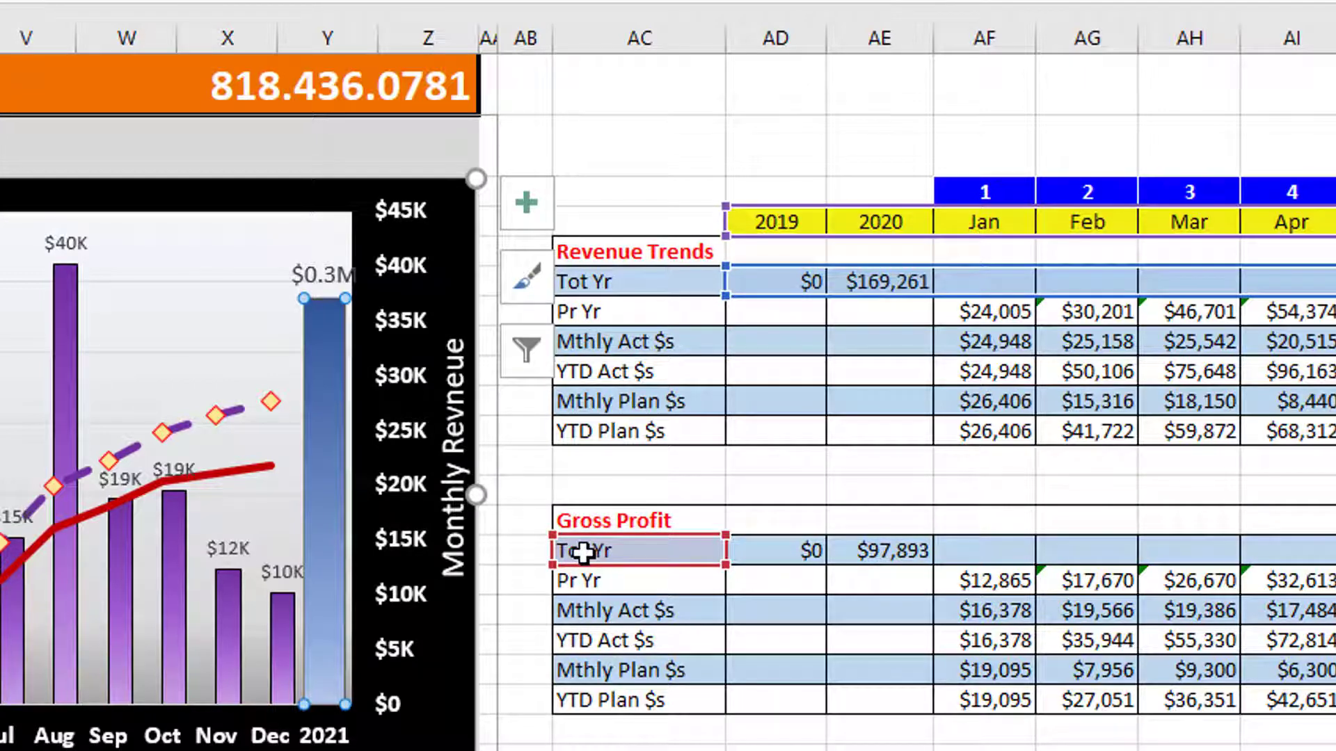
Repoint the GROSS PROFIT chart's Tot Yr values and the Mthly Act $s series name and values to their rows in the Gross Profit table.
left_click_drag(825, 283, 811, 553)
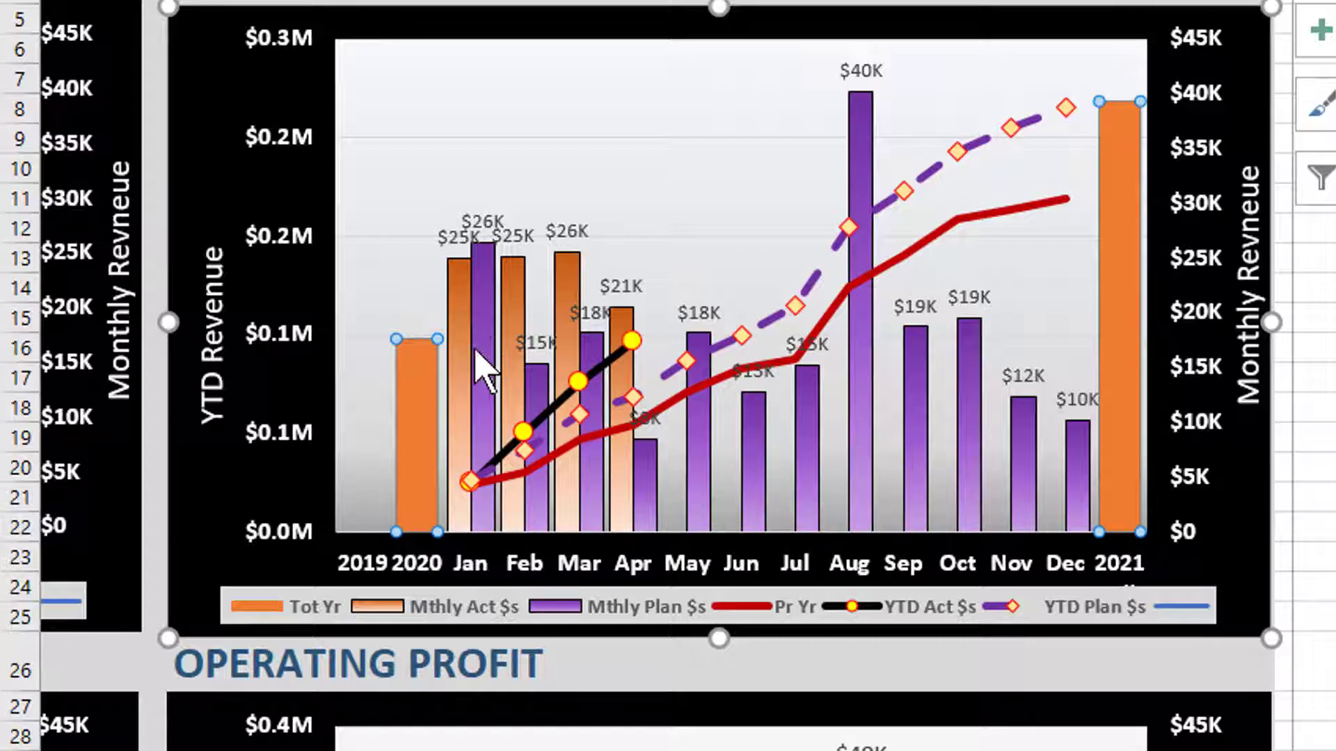
left_click(453, 264)
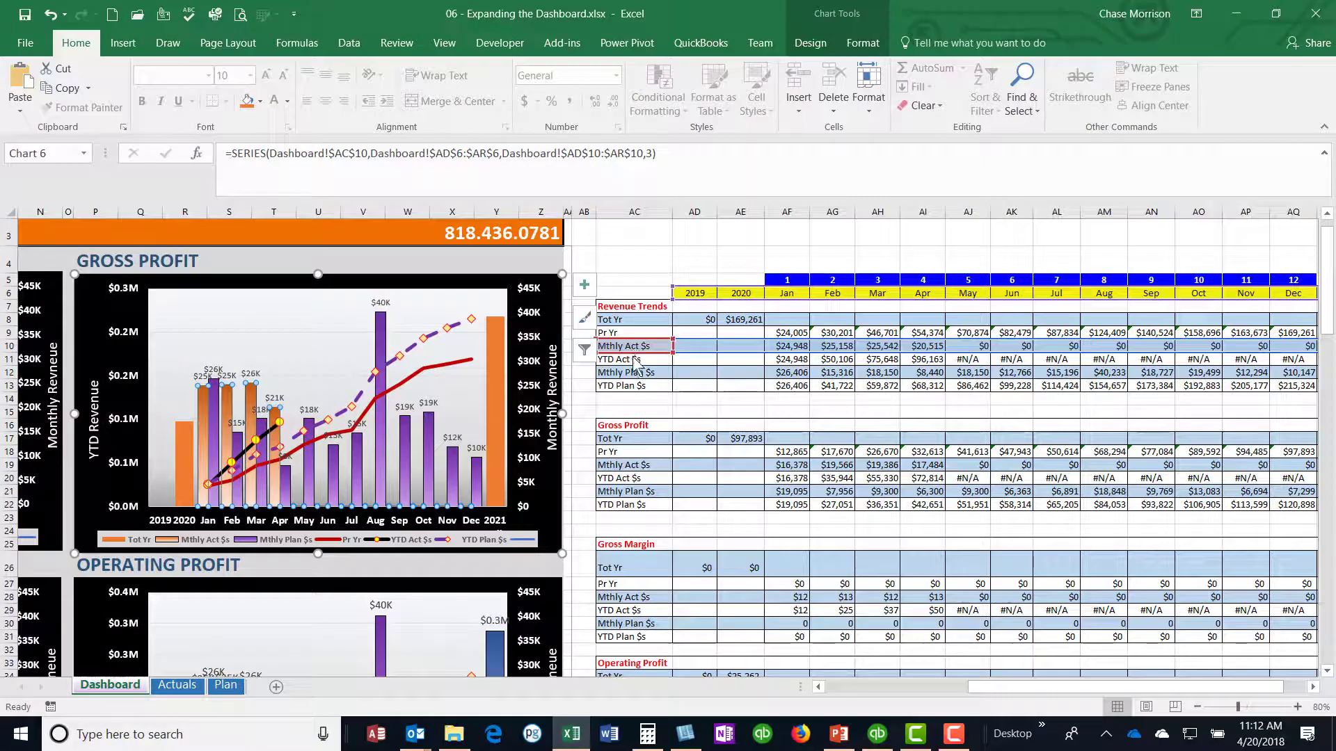
left_click_drag(636, 362, 638, 411)
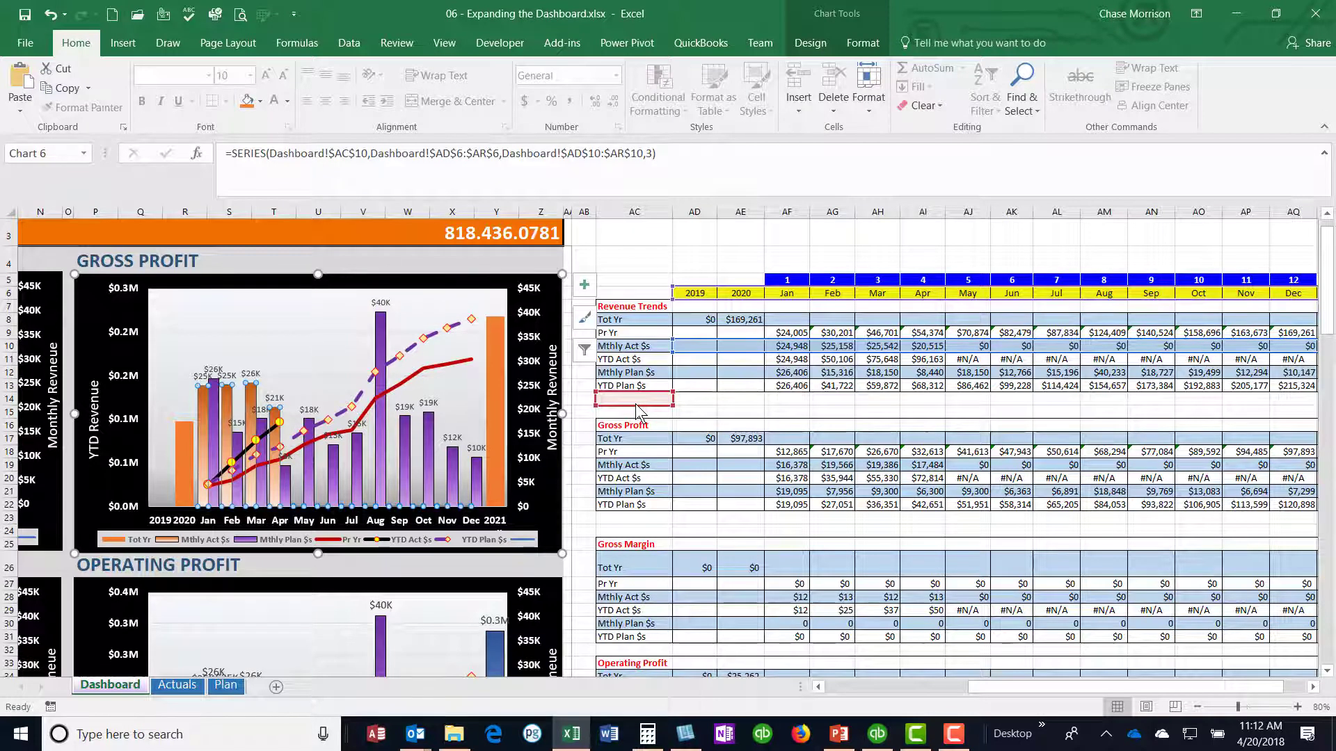
left_click_drag(638, 412, 645, 465)
left_click_drag(690, 357, 705, 470)
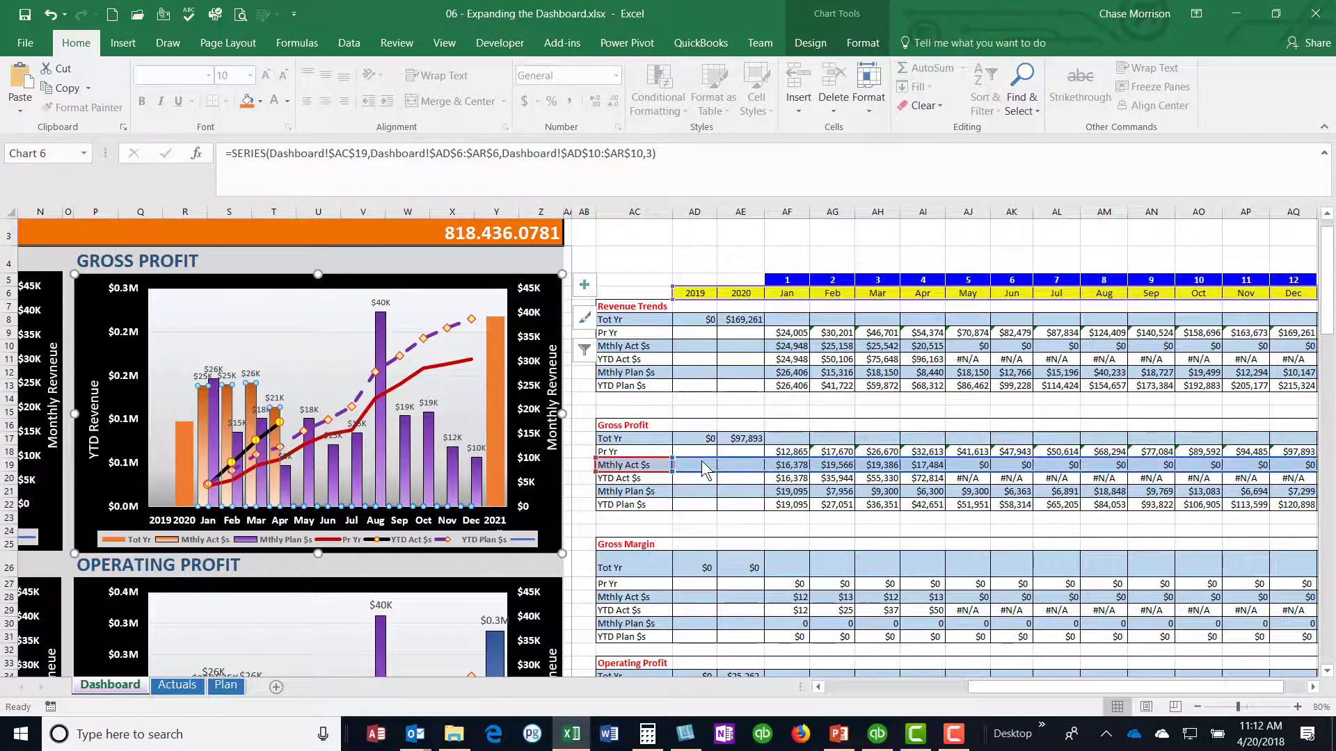
Repoint the Mthly Plan $s column series' name and values in the GROSS PROFIT chart to row 21 of the Gross Profit table.
left_click(216, 403)
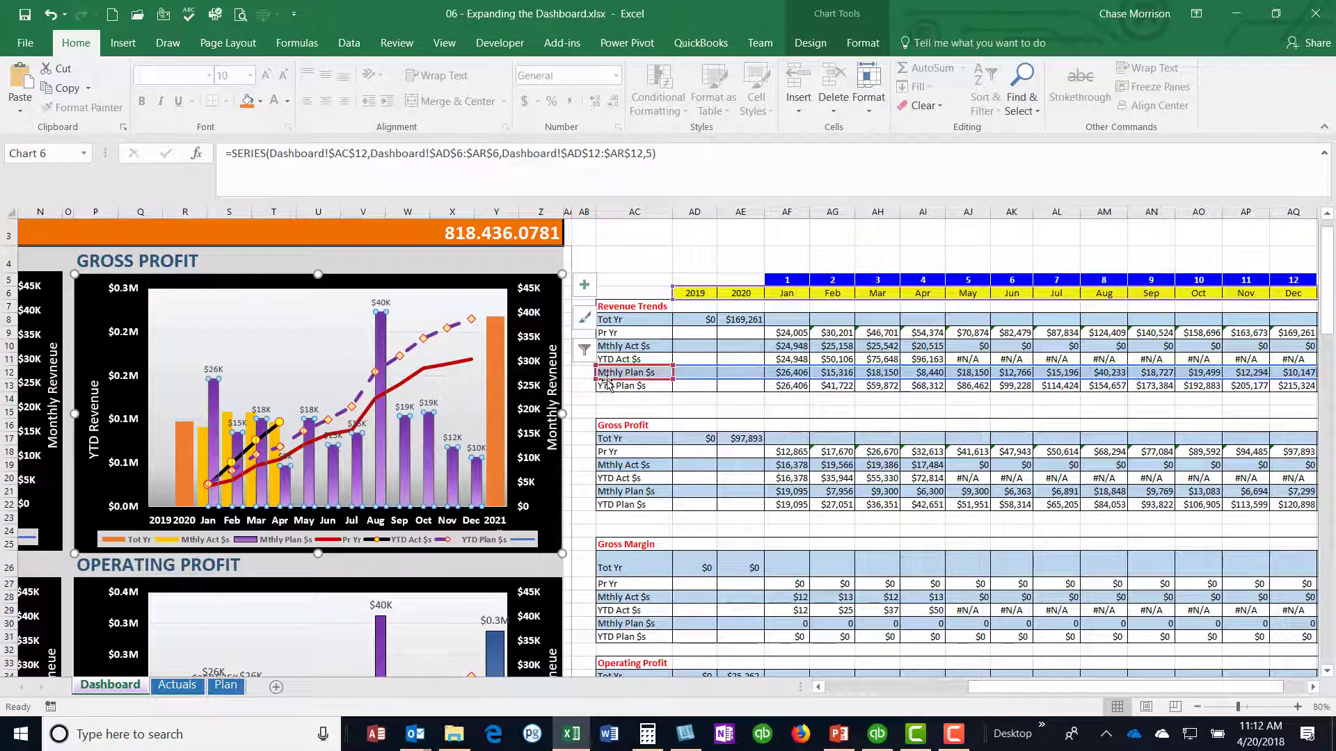
left_click_drag(608, 381, 608, 500)
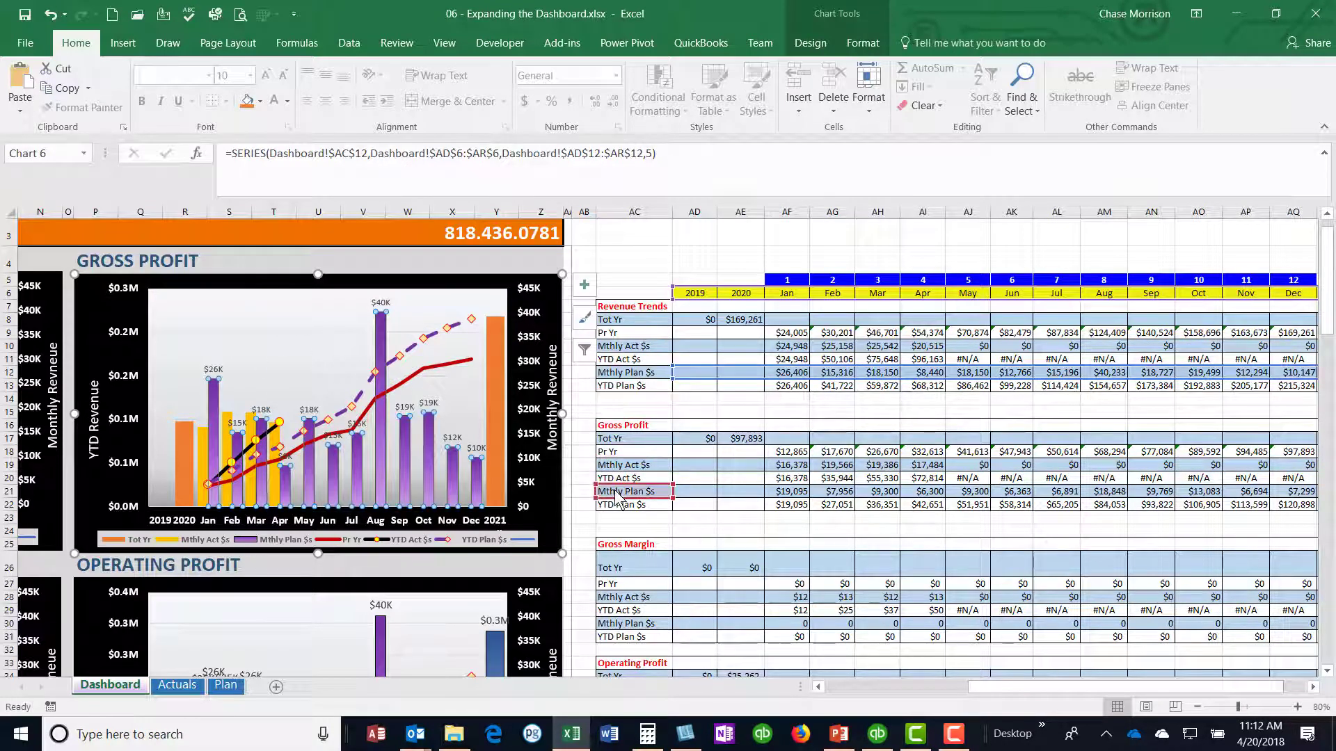
left_click_drag(699, 395, 711, 492)
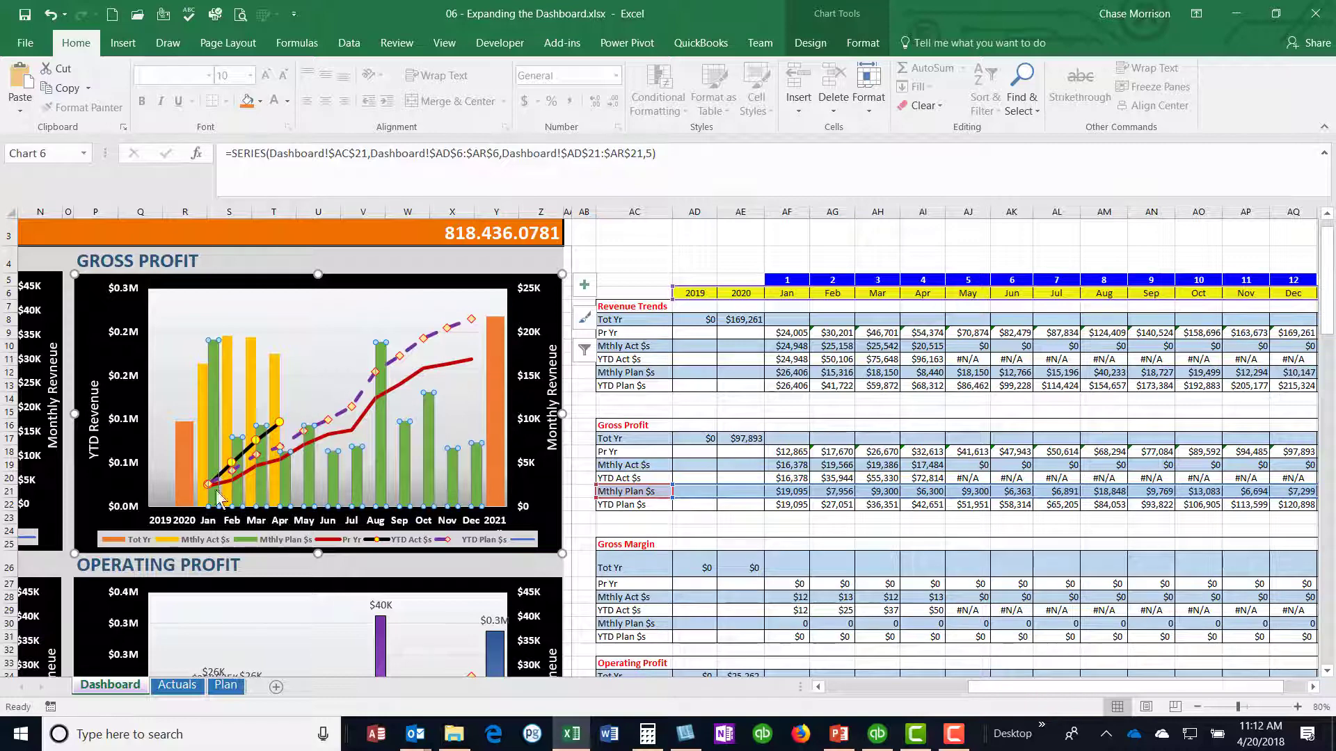
Repoint the YTD Act $s line's name and values in the GROSS PROFIT chart to row 20 of the Gross Profit table.
left_click(271, 437)
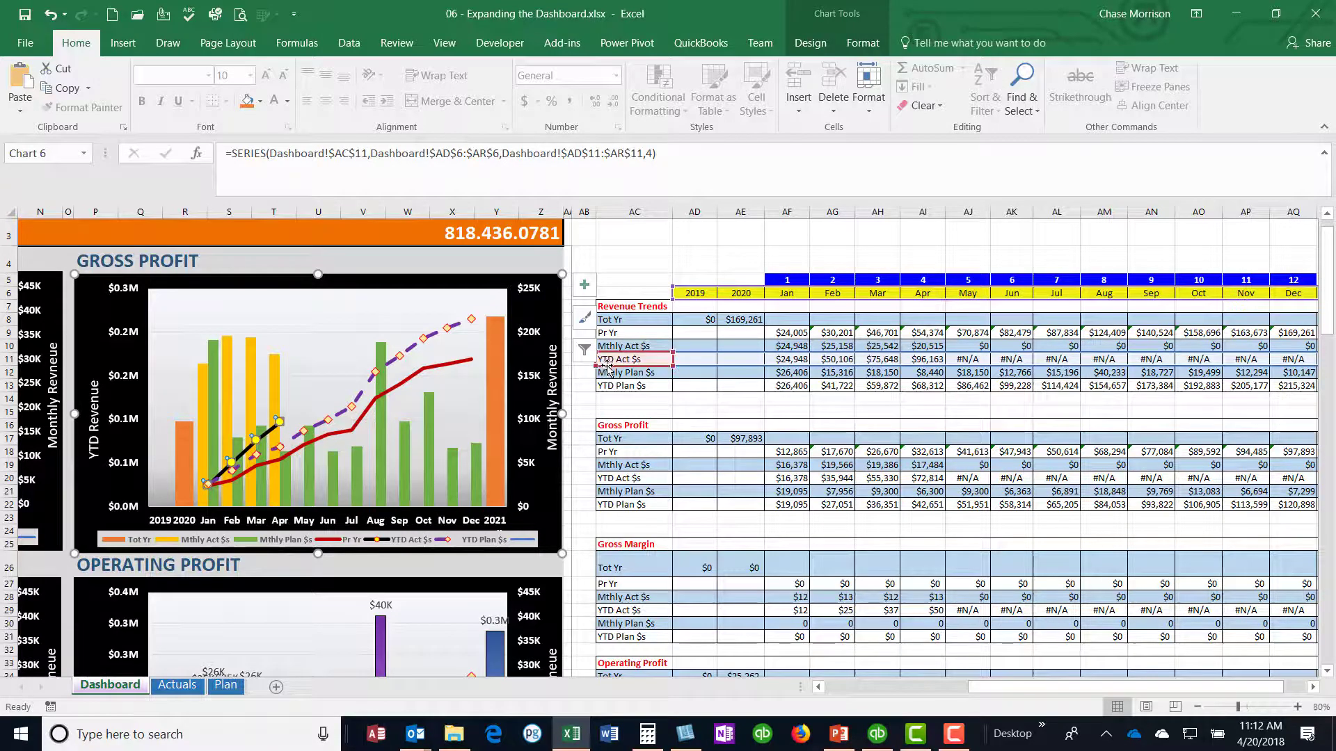
left_click_drag(607, 366, 616, 480)
left_click_drag(695, 371, 701, 503)
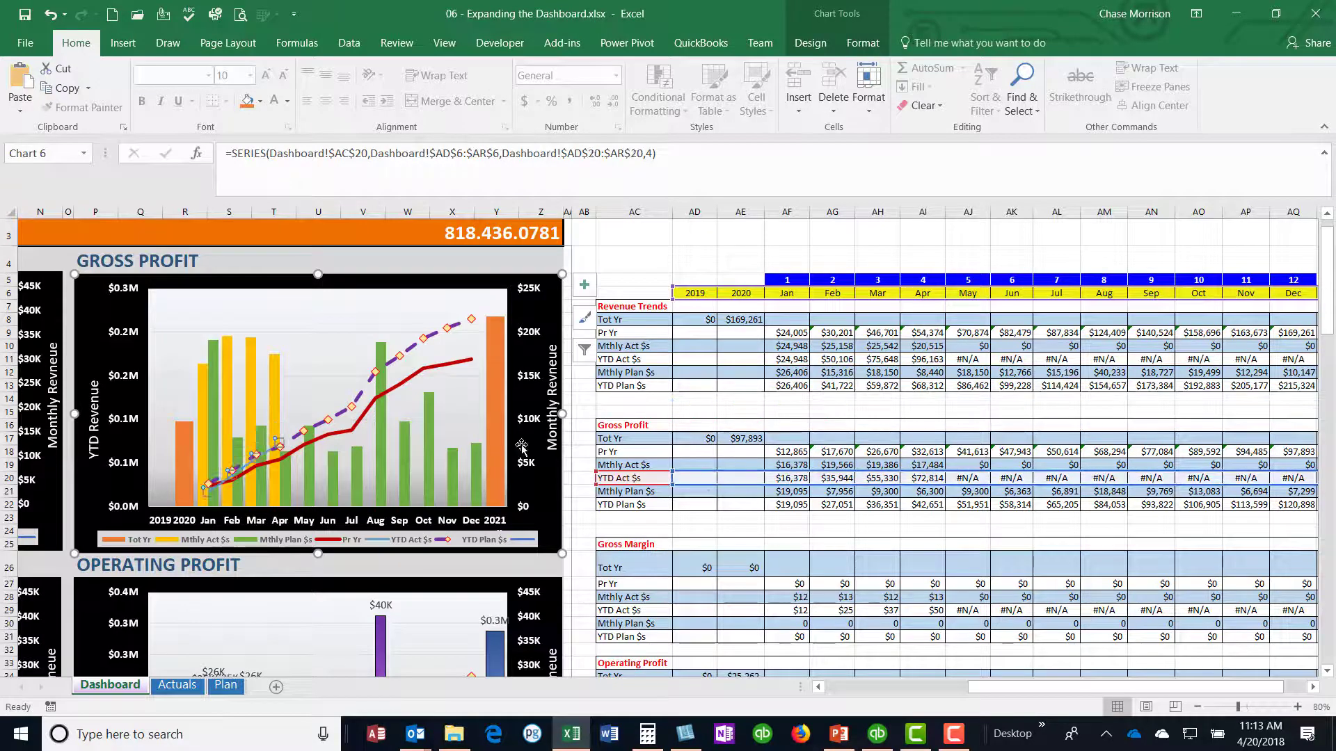
Repoint the YTD Plan $s line's name and values in the GROSS PROFIT chart to row 22 of the Gross Profit table.
left_click(365, 395)
left_click_drag(637, 394, 639, 514)
left_click_drag(673, 394, 693, 510)
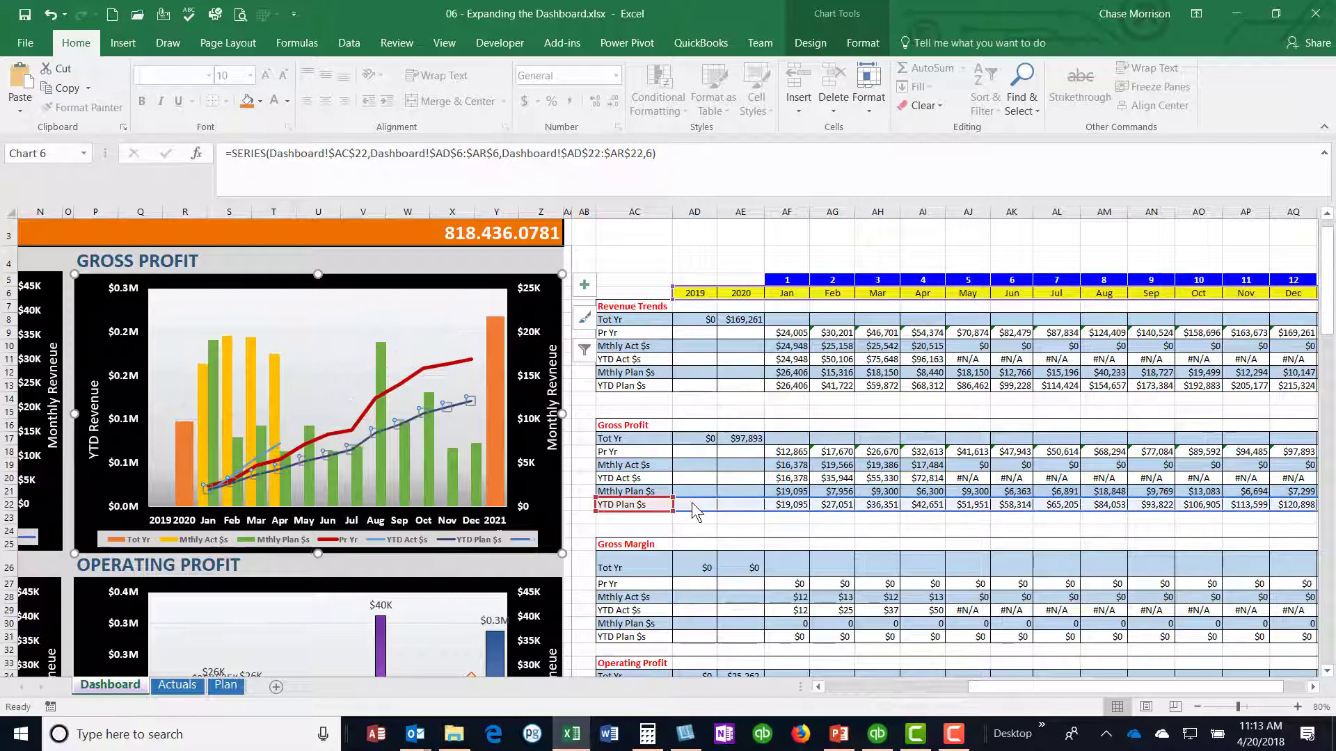
Repoint the Pr Yr line's name and values in the GROSS PROFIT chart to row 18 of the Gross Profit table.
left_click(450, 368)
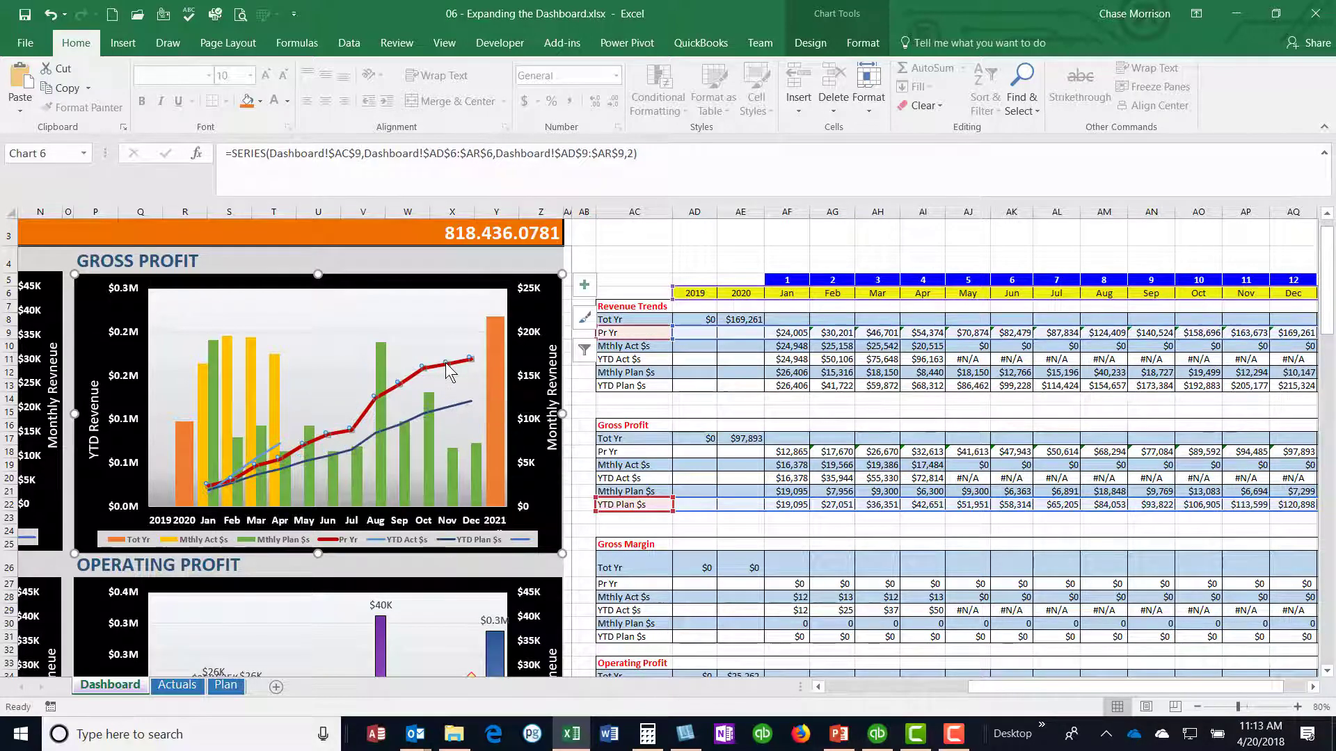
left_click_drag(625, 348, 640, 589)
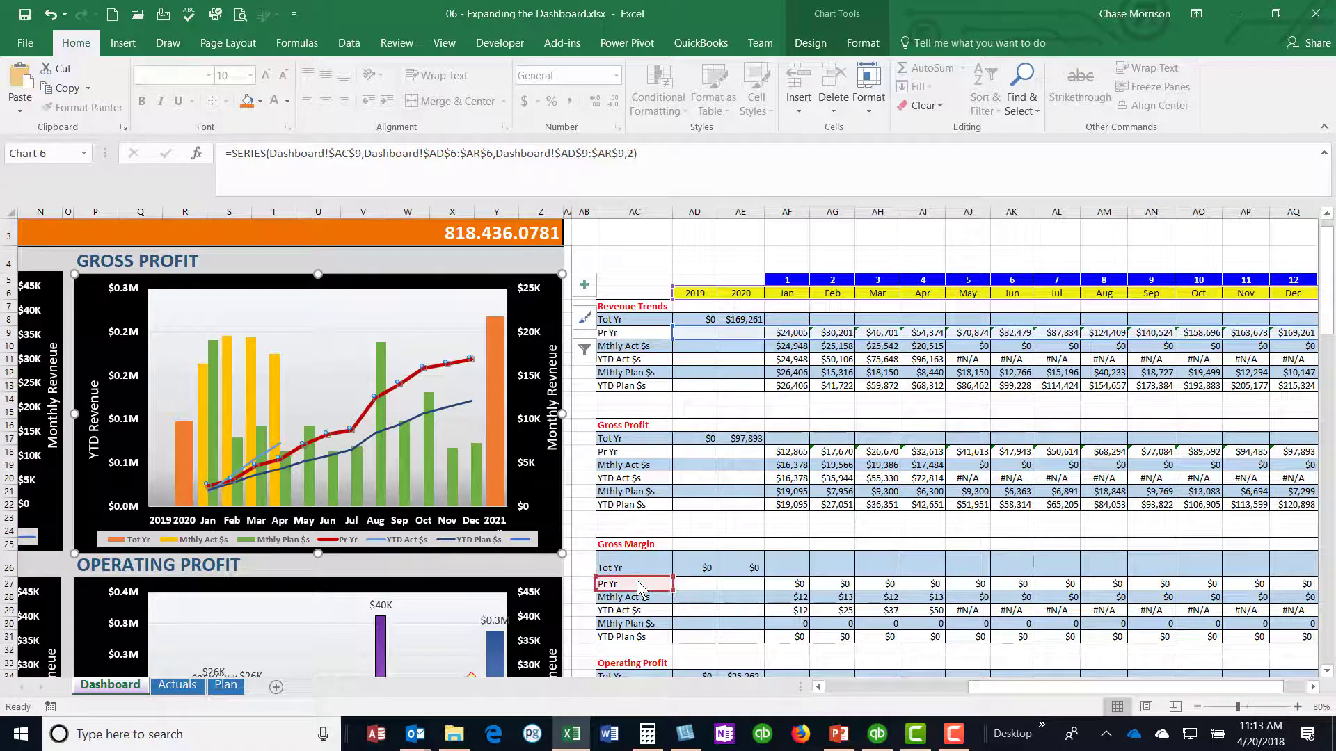
left_click_drag(744, 344, 762, 588)
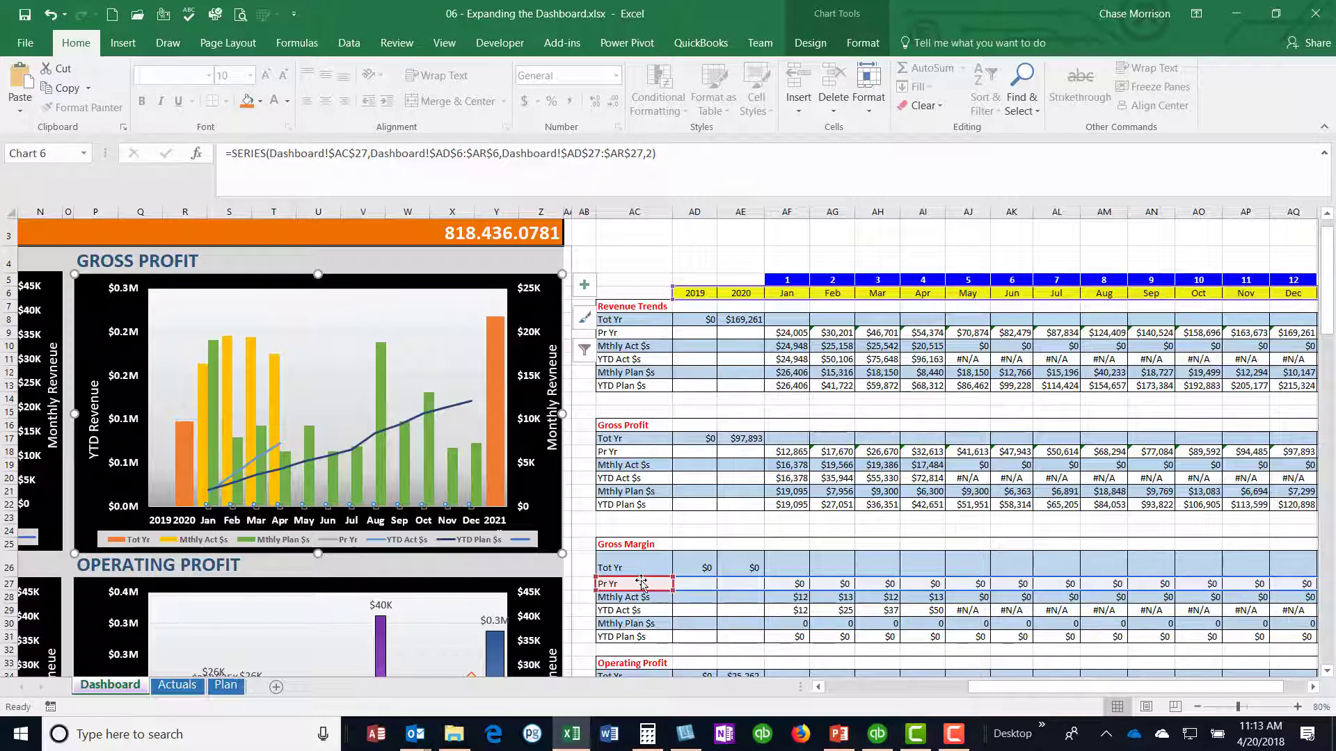
left_click_drag(641, 579, 641, 468)
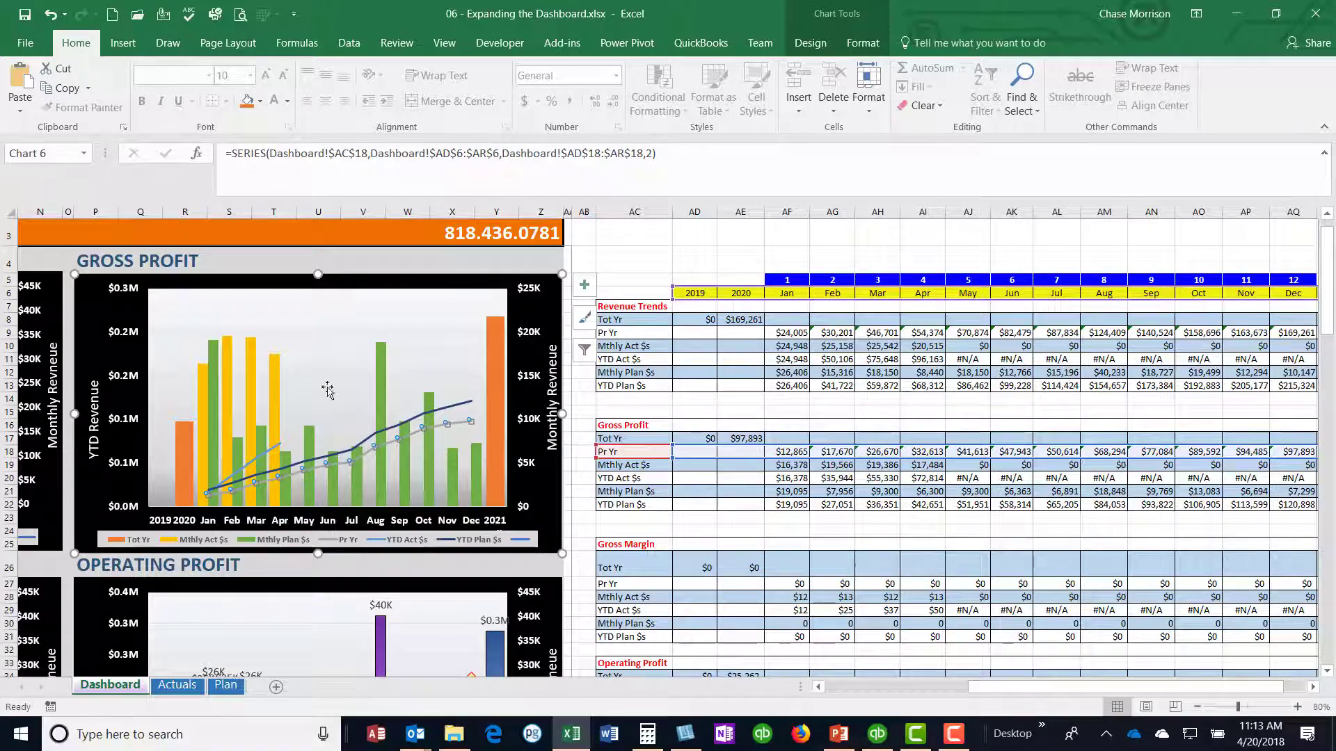
Check the source range of each column and line series in the GROSS PROFIT chart against the Gross Profit table.
left_click(181, 454)
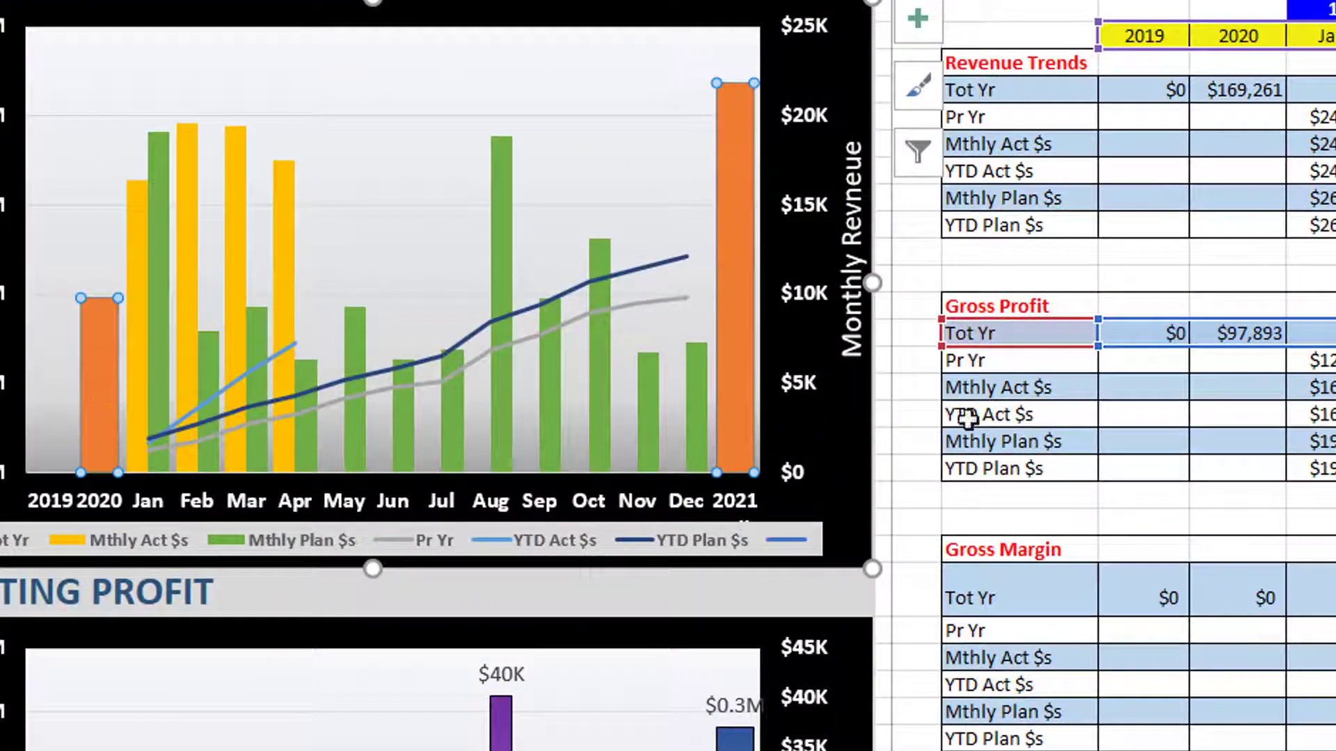
left_click(130, 215)
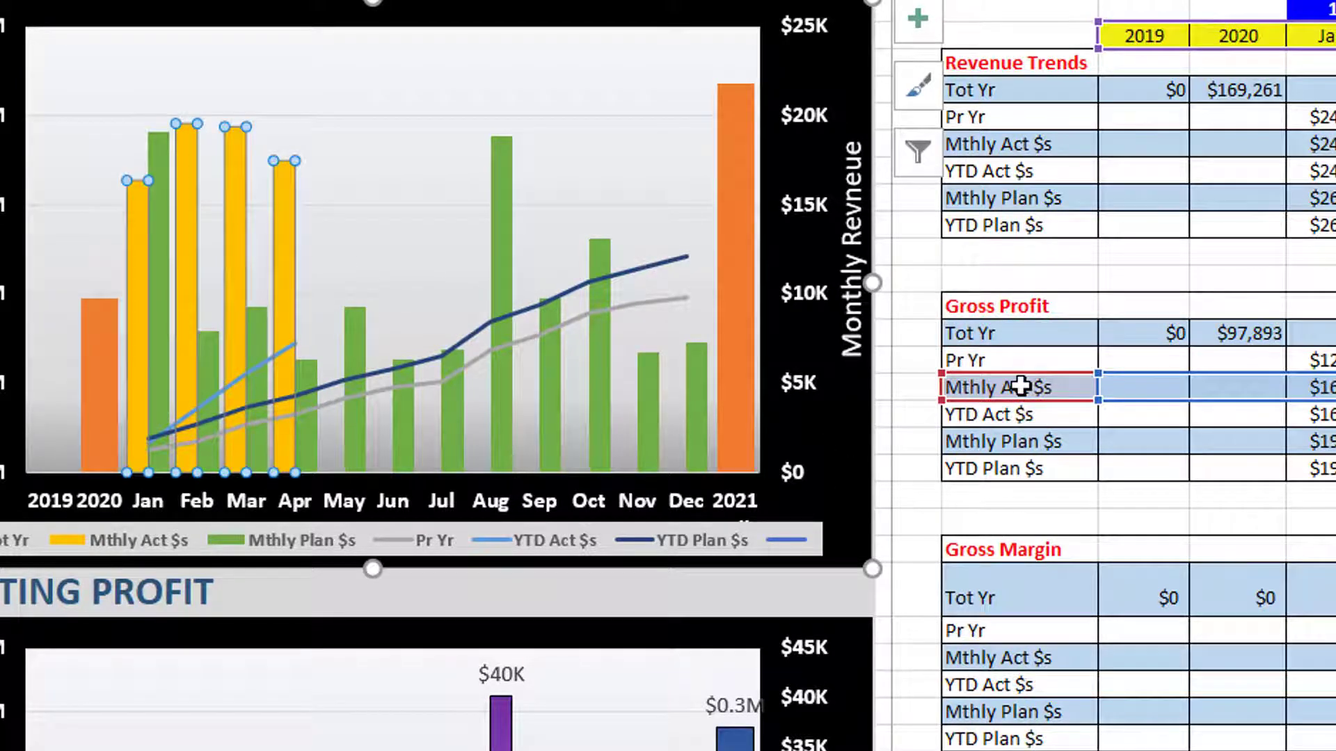
left_click(505, 237)
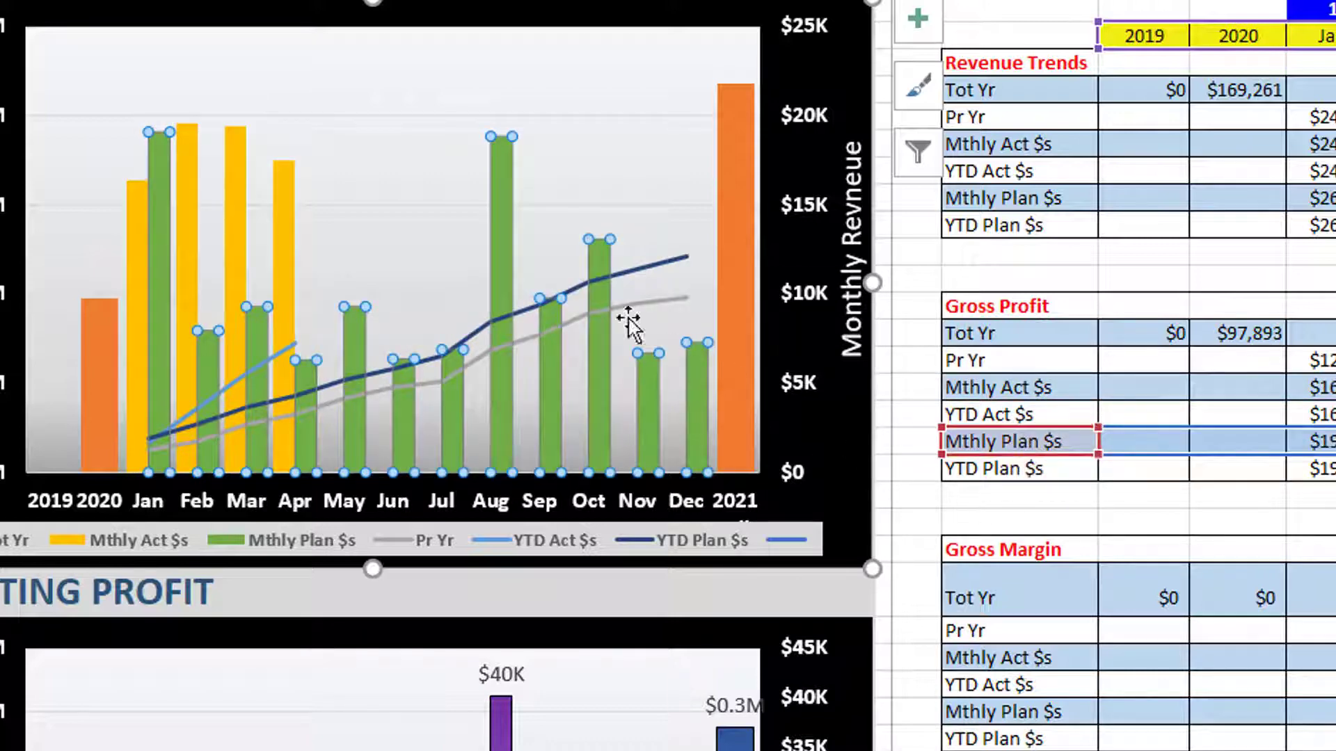
left_click(263, 361)
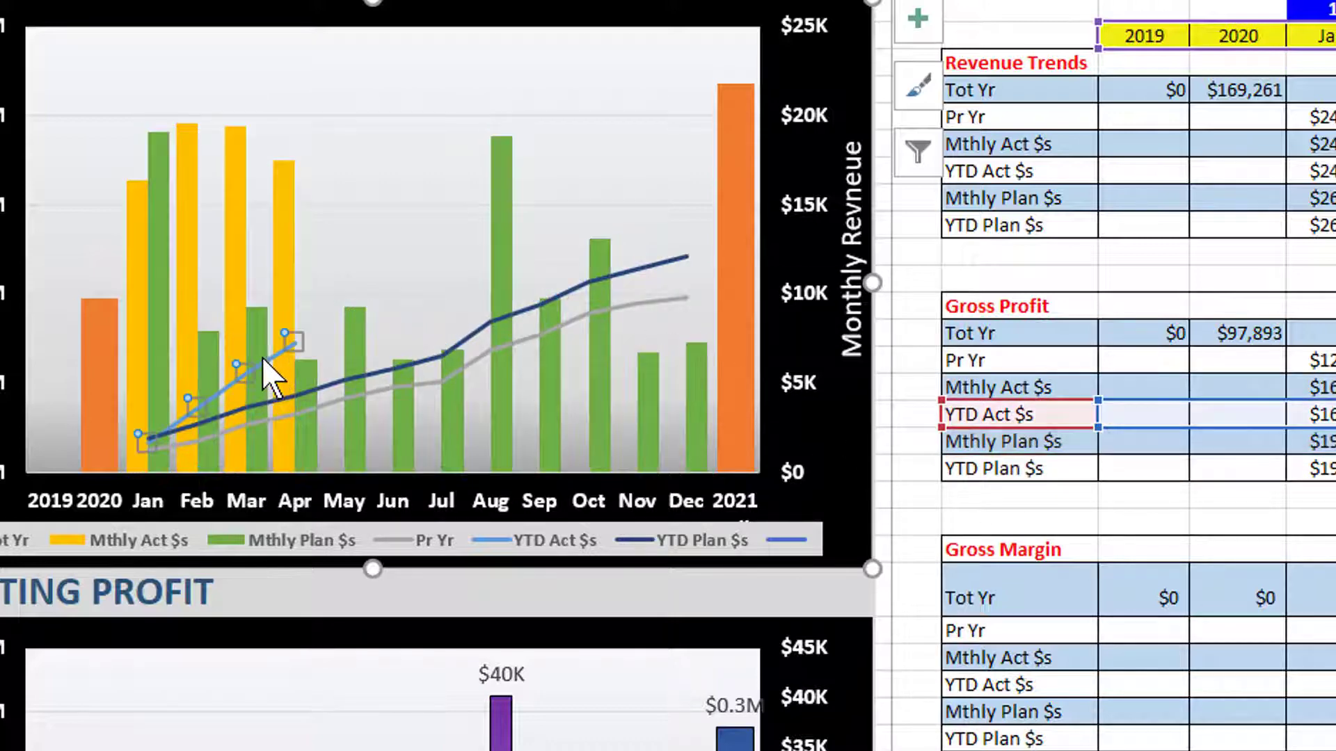
left_click(491, 322)
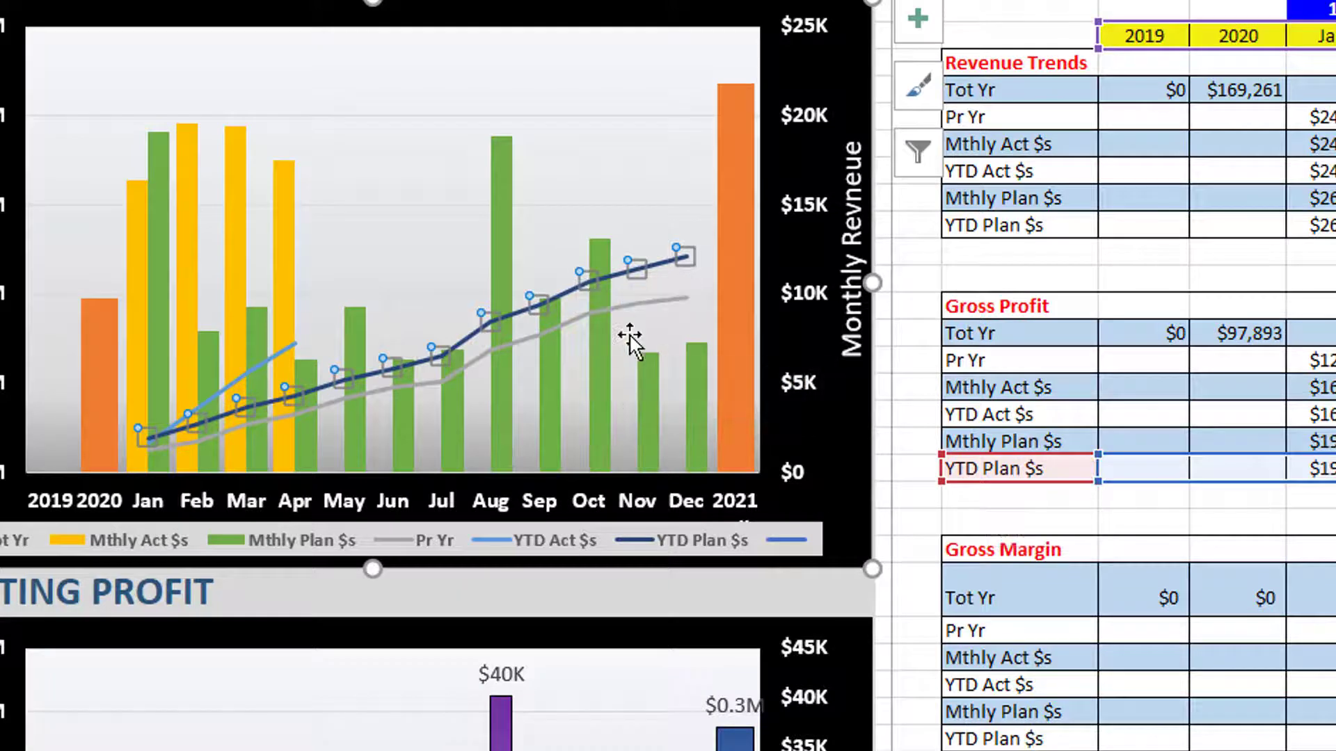
left_click(639, 300)
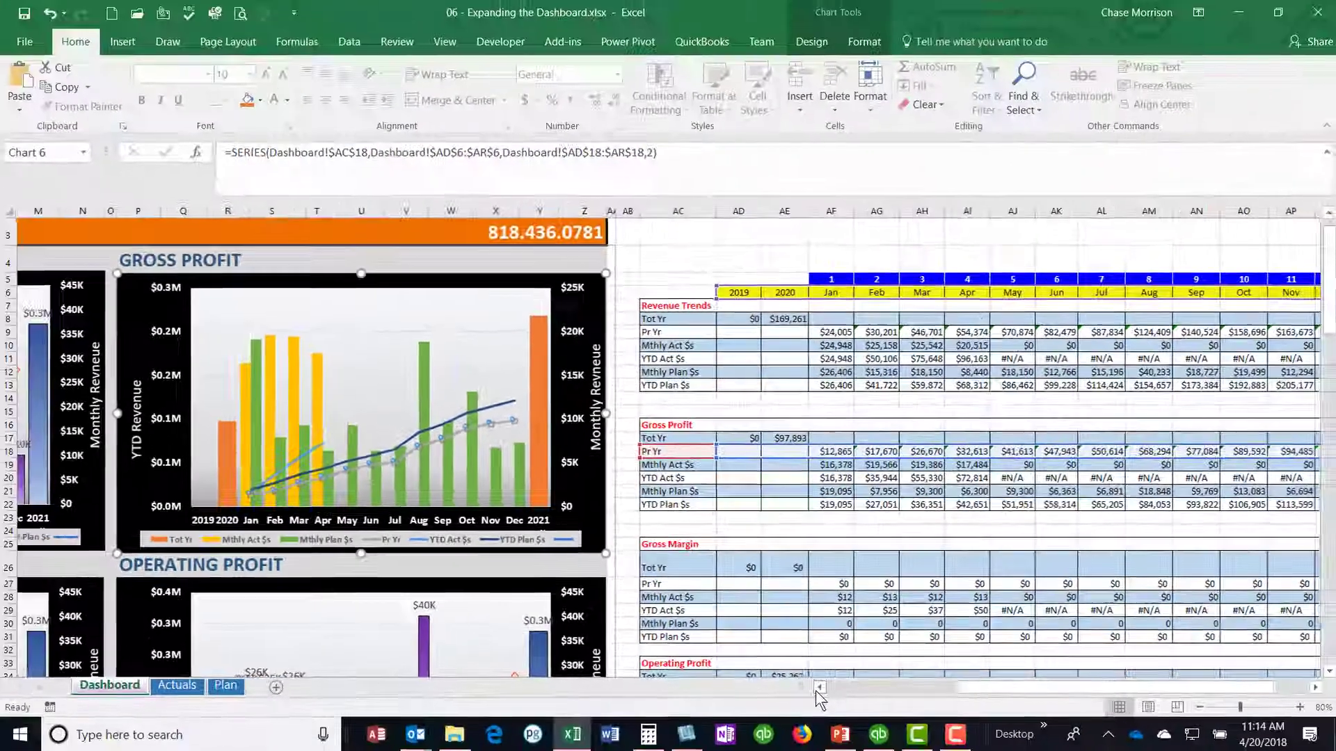
Copy the finished revenue chart and paste only its formats onto the GROSS PROFIT chart.
left_click(815, 689)
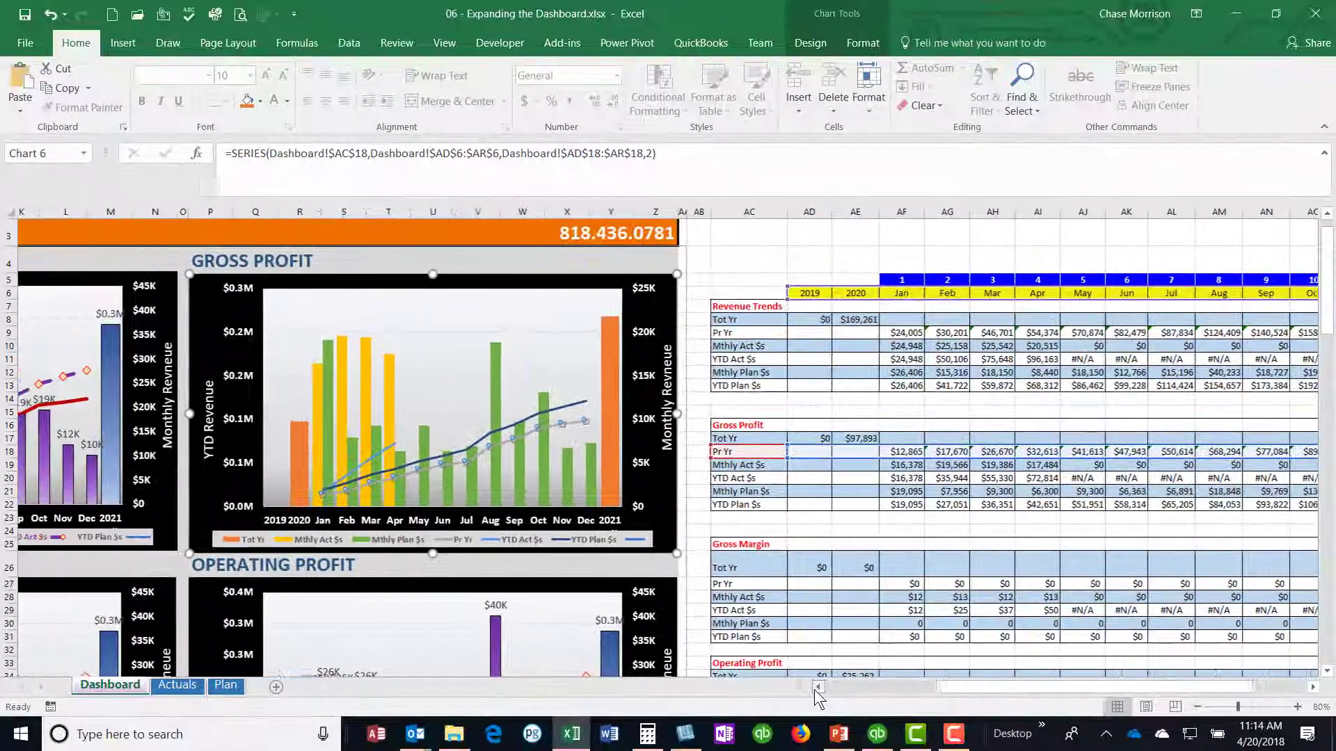
left_click(257, 516)
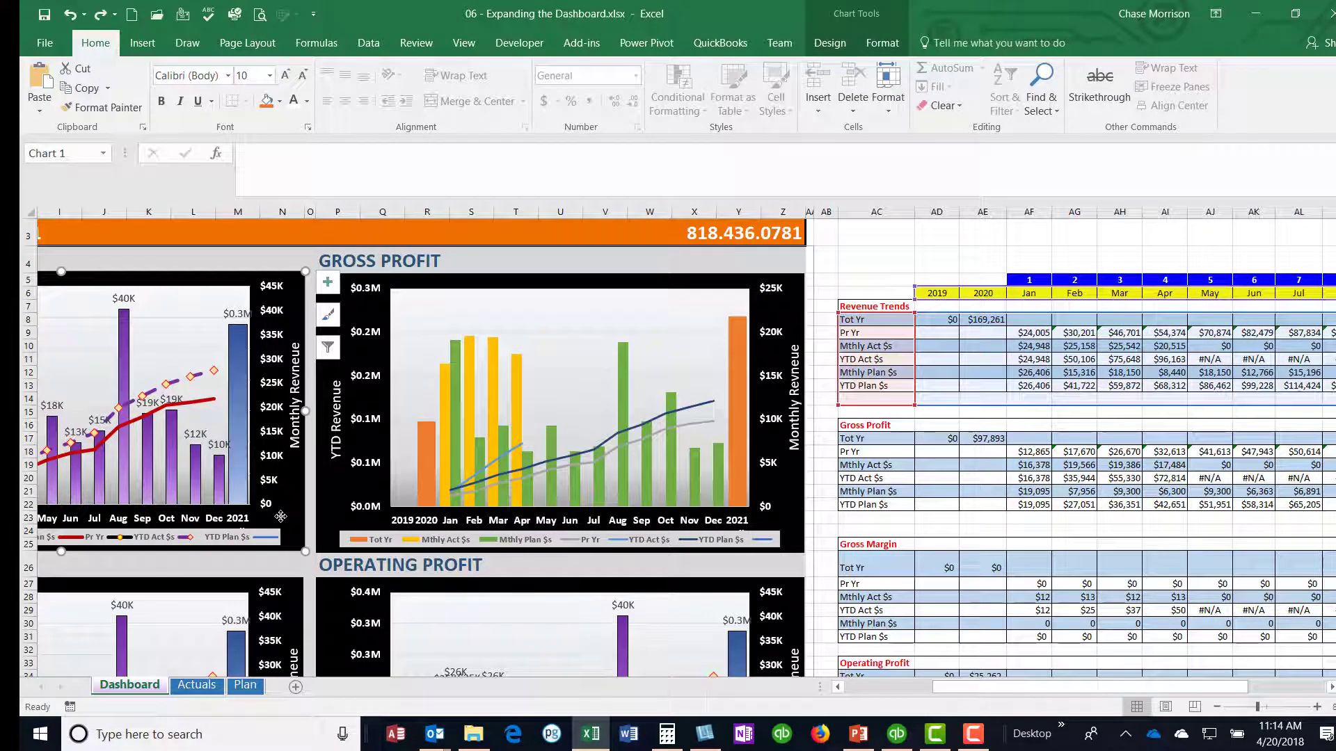
left_click(333, 519)
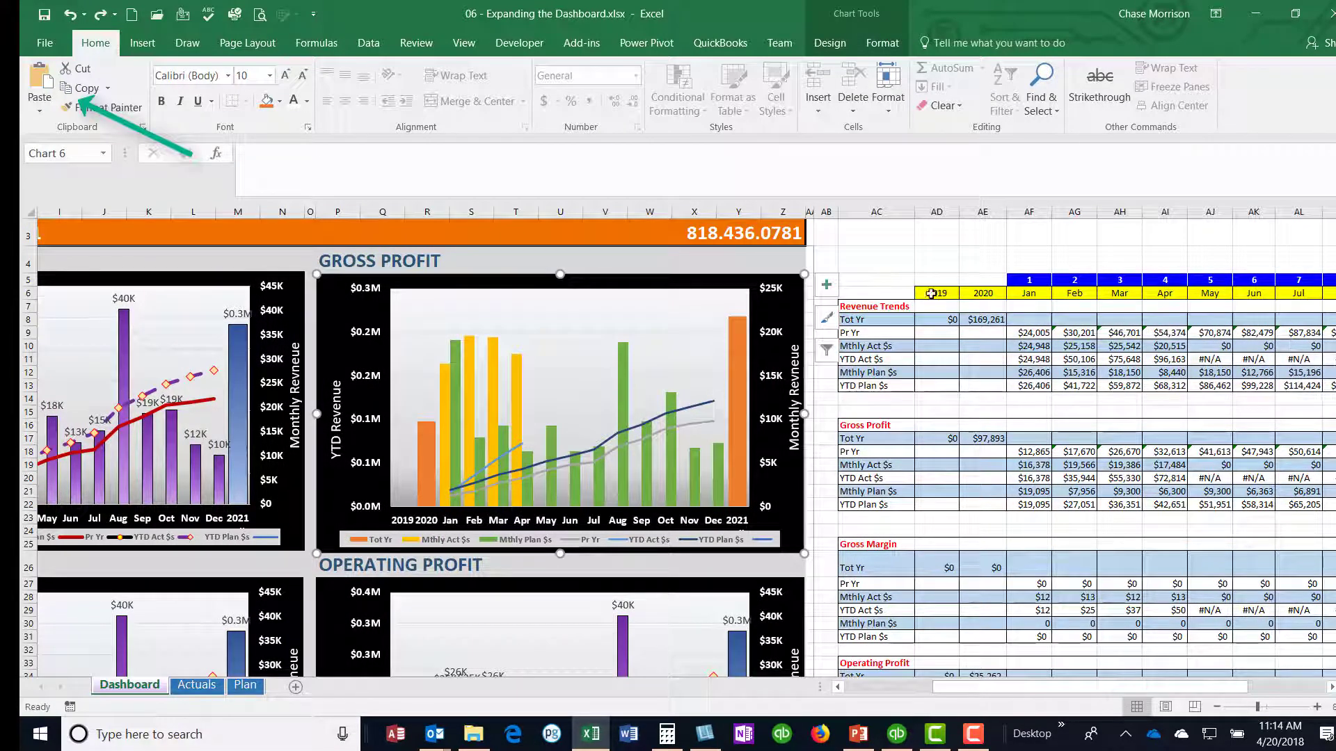
left_click(39, 110)
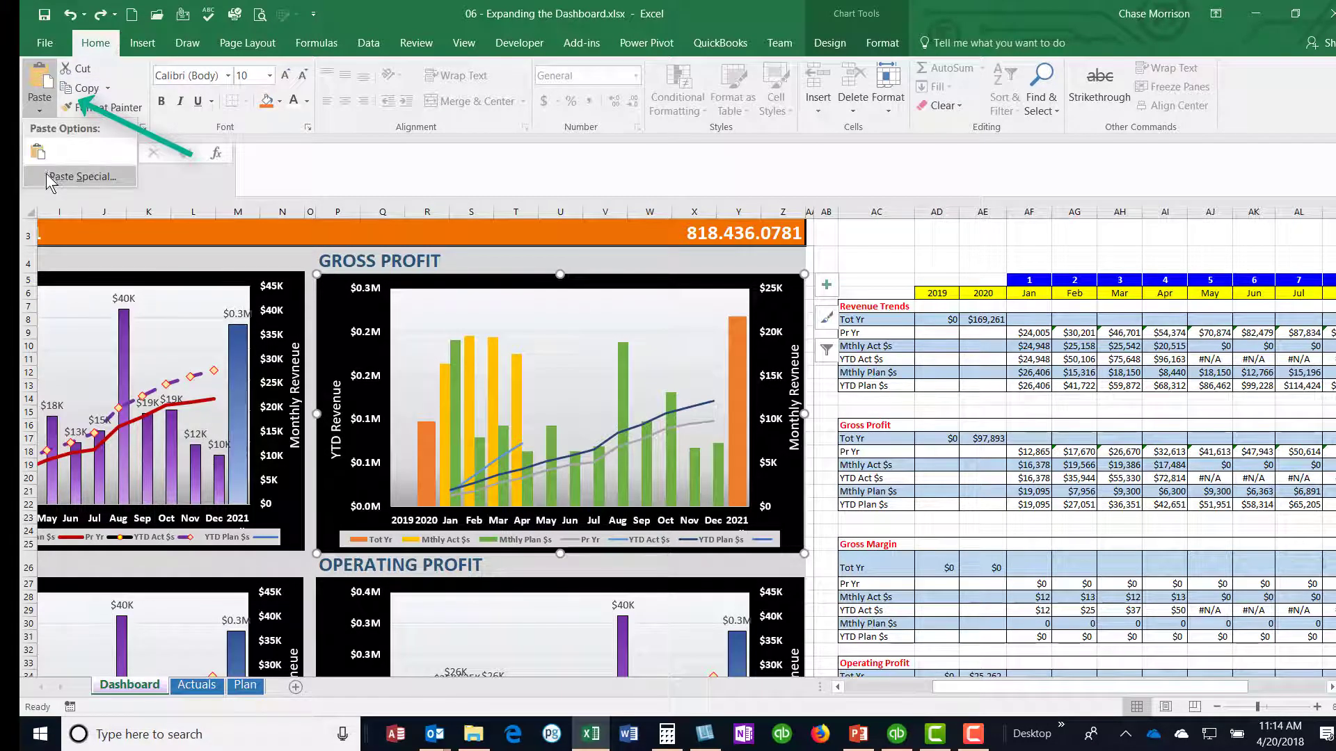
left_click(56, 173)
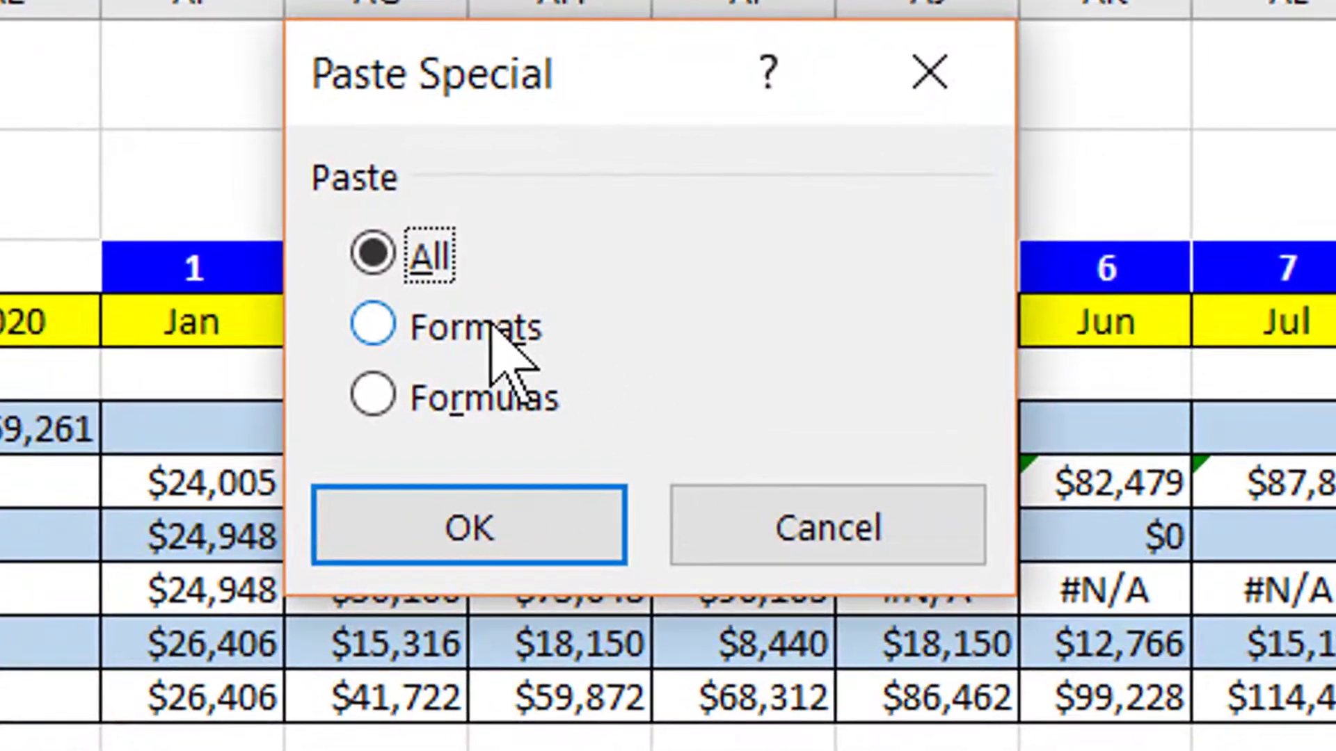
left_click(1102, 294)
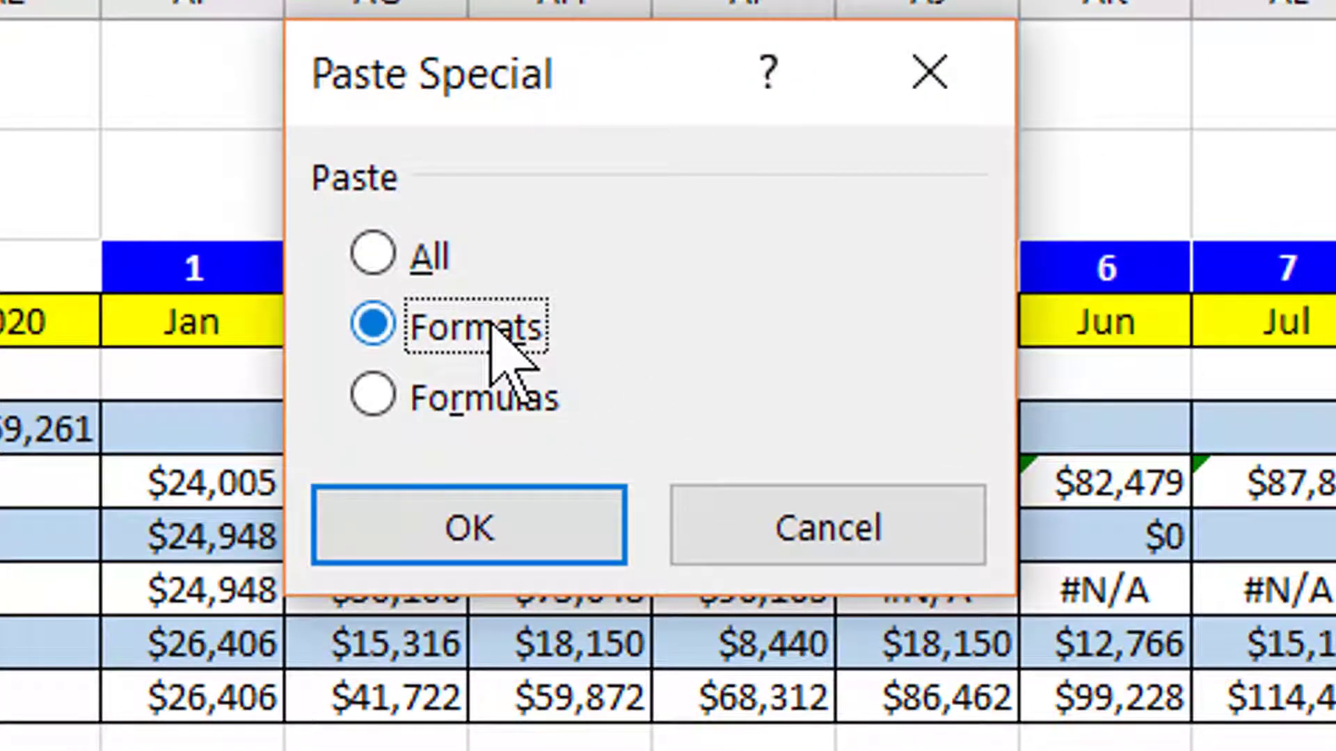
left_click(499, 524)
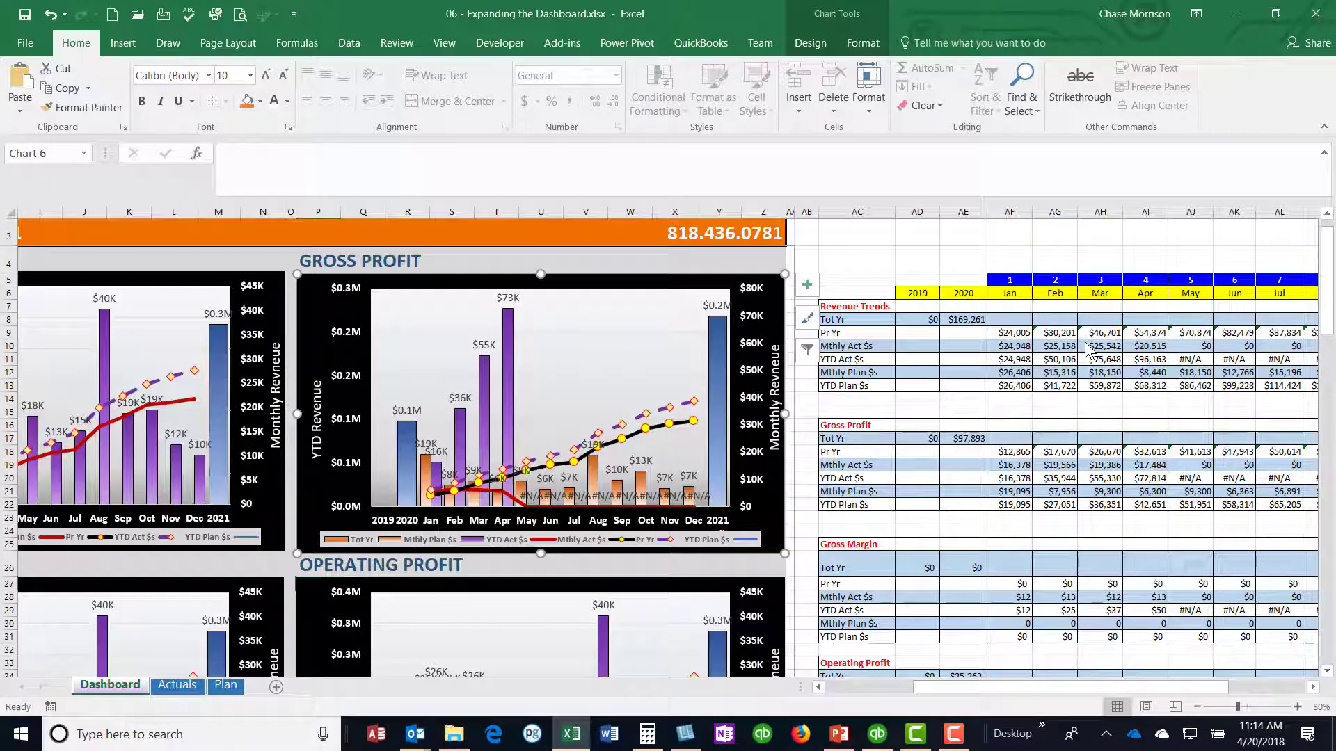
mouse_move(552, 458)
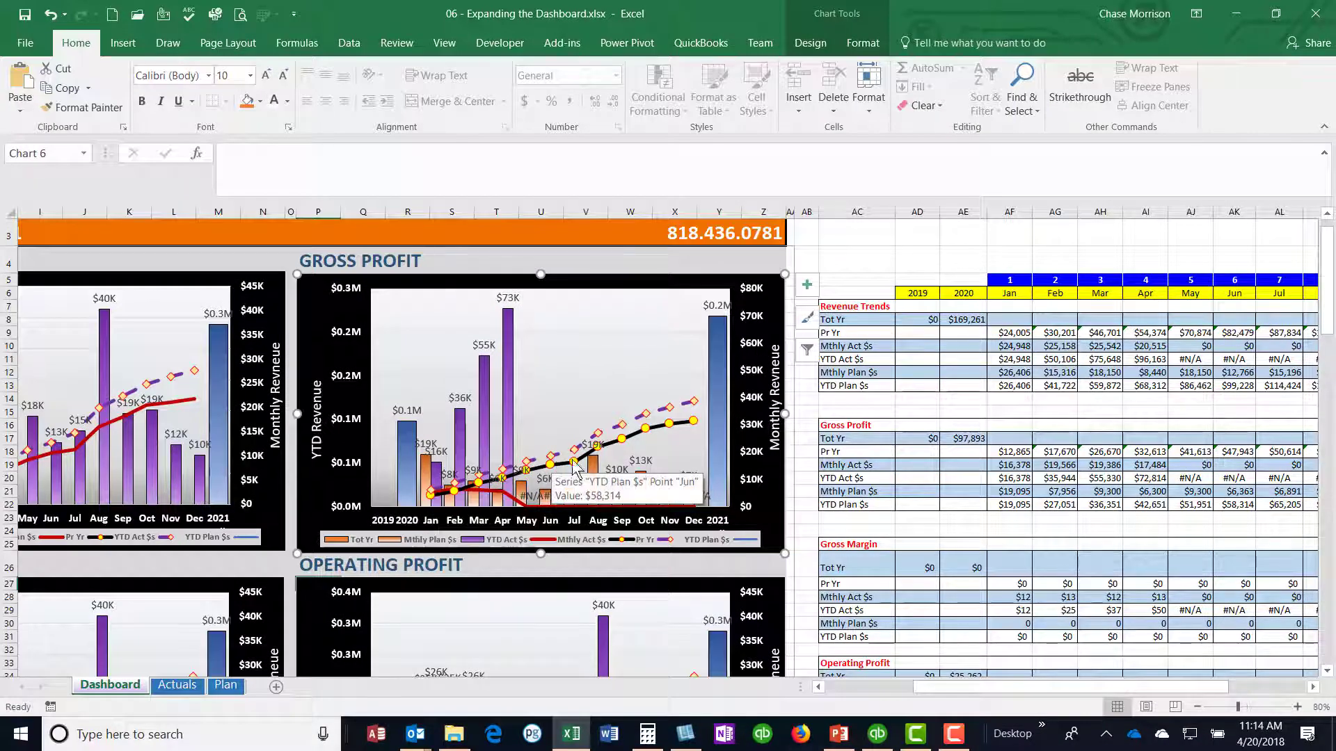